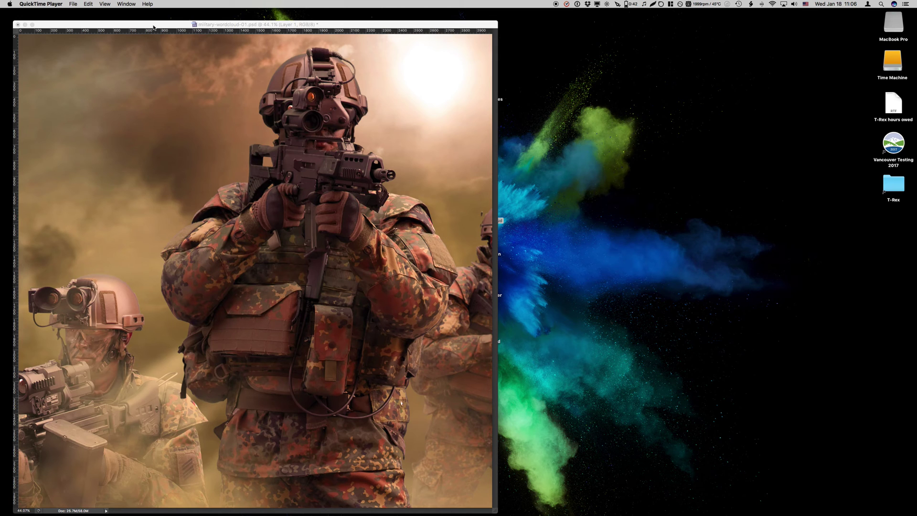
- Add a new layer above the photo and select the central soldier by tracing his outline with the Lasso tool
{"action": "left_click", "coordinate": [153, 28]}
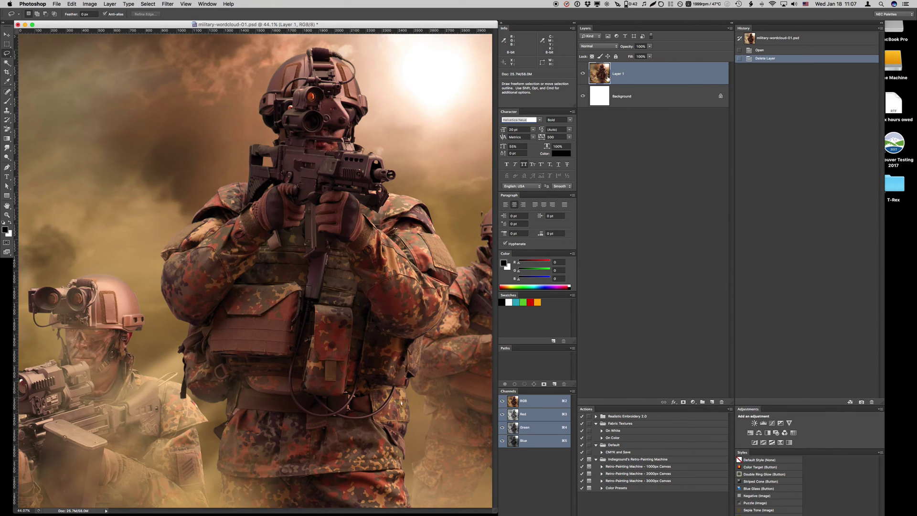
{"action": "left_click", "coordinate": [711, 402]}
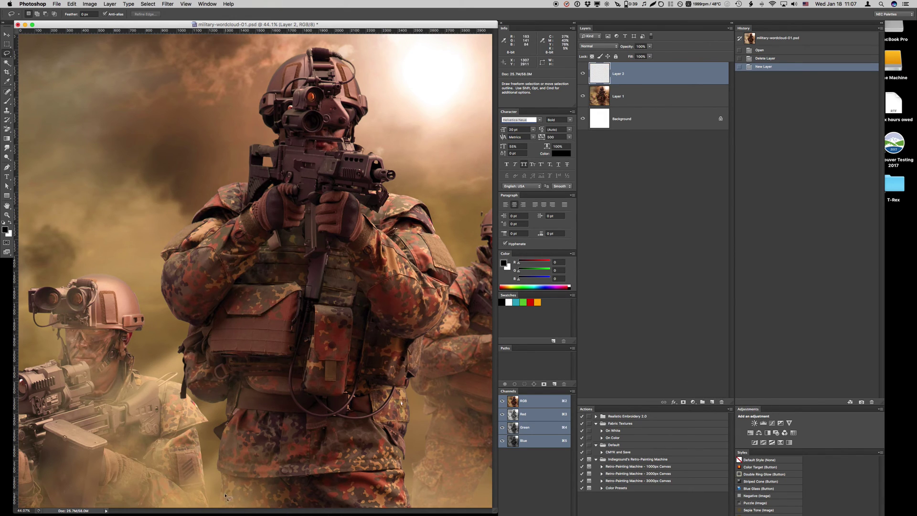
{"action": "key", "text": "alt"}
{"action": "mouse_move", "coordinate": [223, 496]}
{"action": "left_mouse_down"}
{"action": "mouse_move", "coordinate": [214, 429]}
{"action": "mouse_move", "coordinate": [229, 423]}
{"action": "mouse_move", "coordinate": [228, 397]}
{"action": "mouse_move", "coordinate": [220, 407]}
{"action": "mouse_move", "coordinate": [190, 392]}
{"action": "mouse_move", "coordinate": [183, 401]}
{"action": "mouse_move", "coordinate": [183, 344]}
{"action": "mouse_move", "coordinate": [182, 354]}
{"action": "mouse_move", "coordinate": [192, 328]}
{"action": "mouse_move", "coordinate": [164, 298]}
{"action": "left_mouse_up"}
{"action": "left_click", "coordinate": [196, 219]}
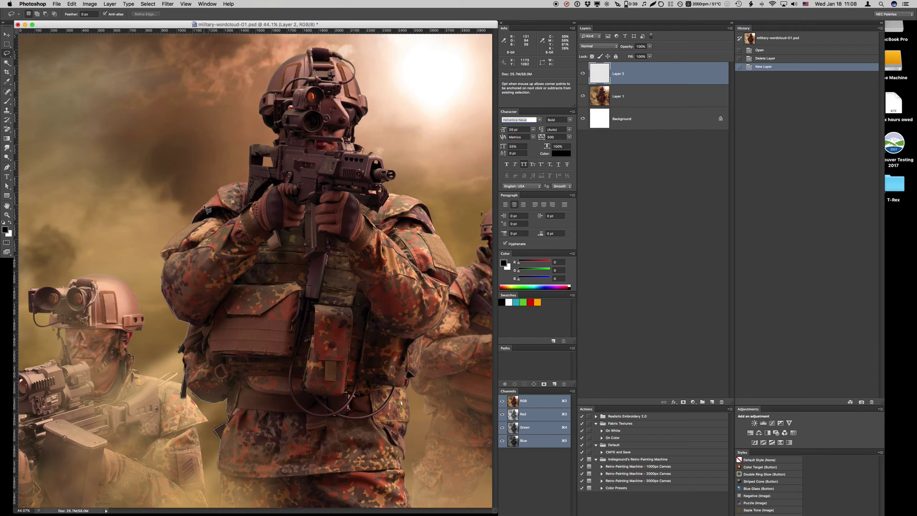
{"action": "left_click", "coordinate": [218, 191]}
{"action": "left_click", "coordinate": [249, 147]}
{"action": "left_click", "coordinate": [273, 146]}
{"action": "left_click", "coordinate": [277, 141]}
{"action": "left_click", "coordinate": [276, 133]}
{"action": "left_click", "coordinate": [264, 120]}
{"action": "left_click", "coordinate": [260, 100]}
{"action": "left_click", "coordinate": [267, 92]}
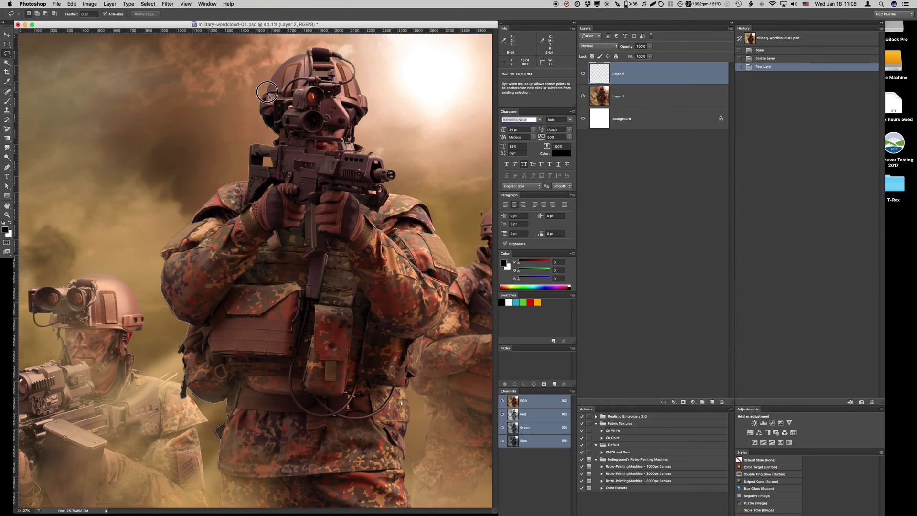
{"action": "left_click", "coordinate": [273, 78]}
{"action": "left_click", "coordinate": [353, 63]}
{"action": "left_click", "coordinate": [355, 72]}
{"action": "left_click", "coordinate": [355, 77]}
{"action": "left_click", "coordinate": [361, 93]}
{"action": "mouse_move", "coordinate": [410, 394]}
{"action": "left_mouse_down"}
{"action": "mouse_move", "coordinate": [402, 468]}
{"action": "mouse_move", "coordinate": [419, 504]}
{"action": "mouse_move", "coordinate": [411, 509]}
{"action": "mouse_move", "coordinate": [218, 512]}
{"action": "left_mouse_up"}
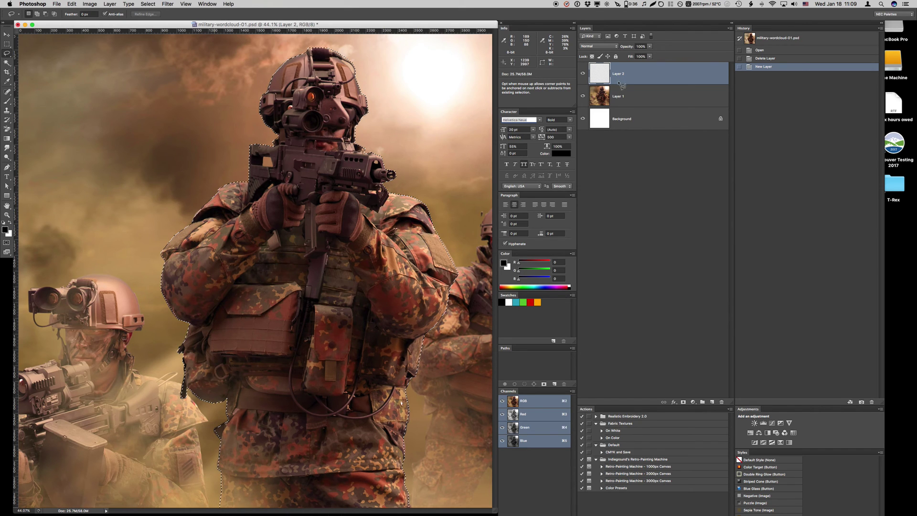
{"action": "left_click_drag", "start_coordinate": [621, 85], "coordinate": [614, 85]}
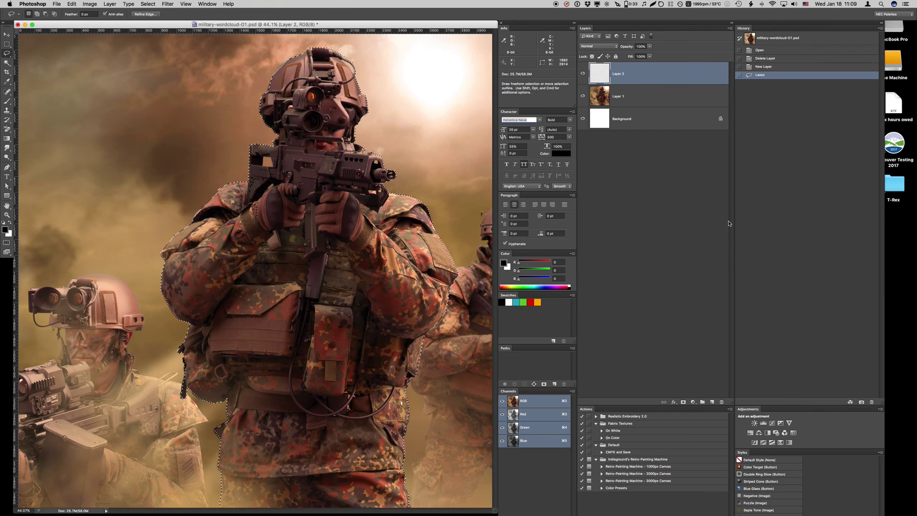
- Fill the soldier selection with white, fill the inverted selection with black, and deselect
{"action": "key", "text": "super+BackSpace"}
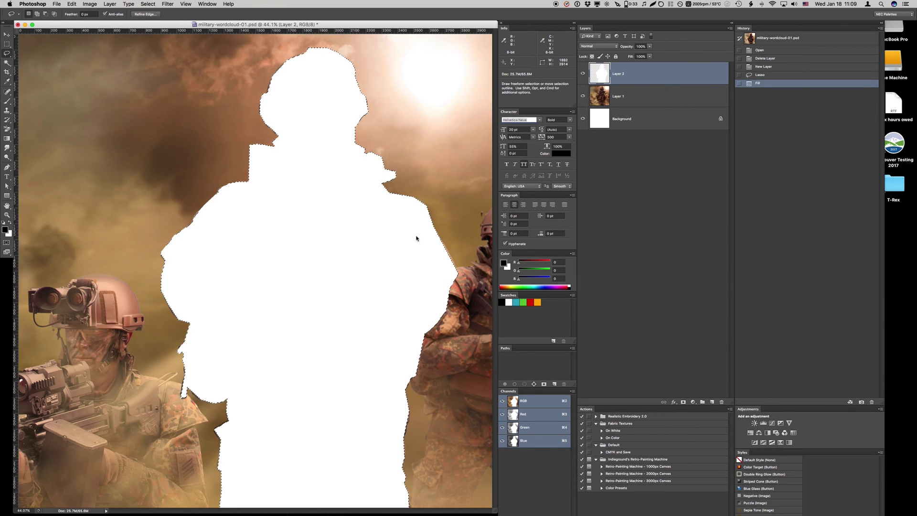
{"action": "left_click", "coordinate": [150, 5]}
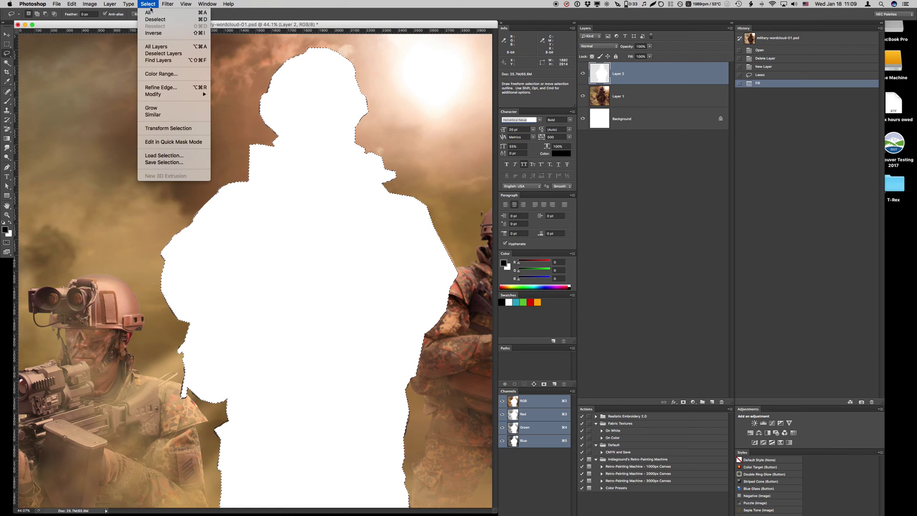
{"action": "left_click", "coordinate": [153, 33]}
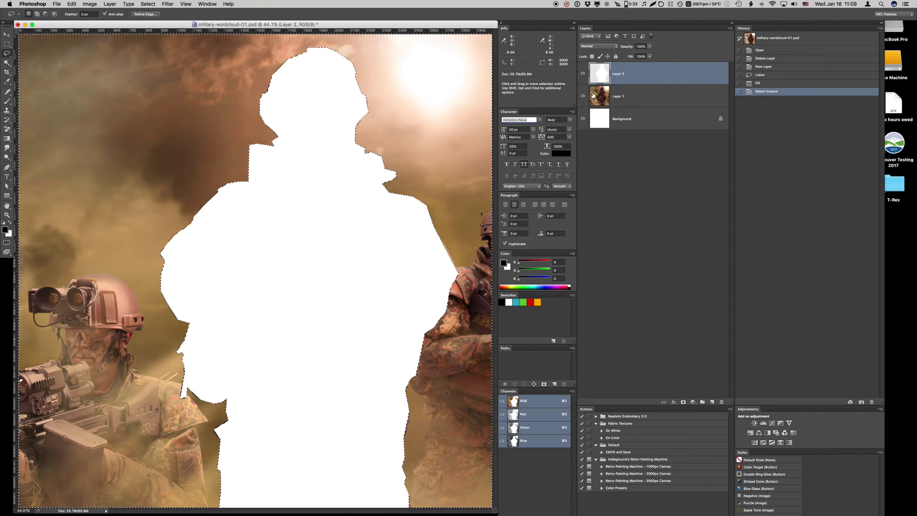
{"action": "key", "text": "alt+BackSpace"}
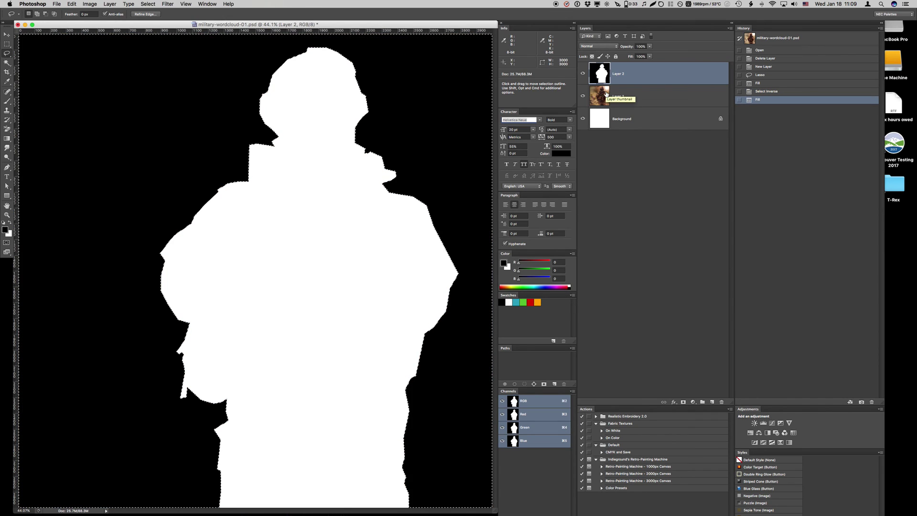
{"action": "key", "text": "super+d"}
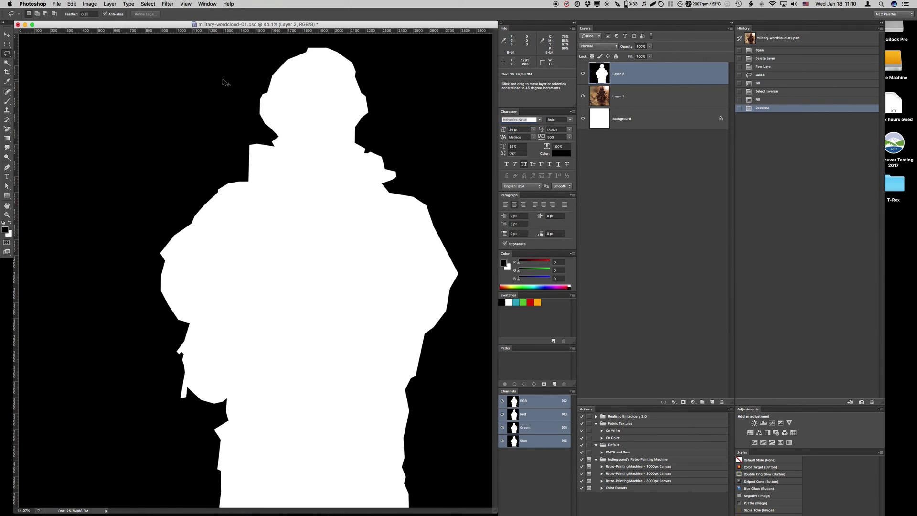
- Save the silhouette to the Desktop as military-wordcloud-01.jpg in JPEG format at maximum quality 12
{"action": "key", "text": "super+shift+s"}
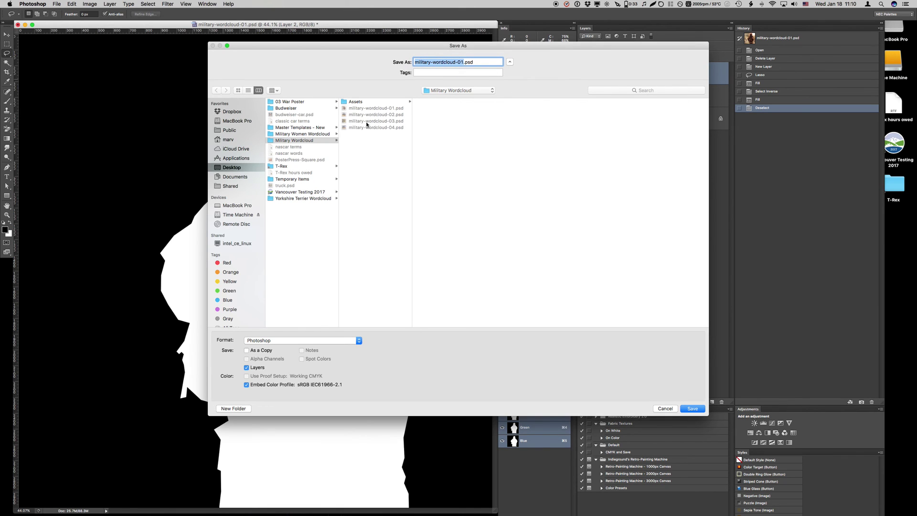
{"action": "left_click", "coordinate": [230, 171]}
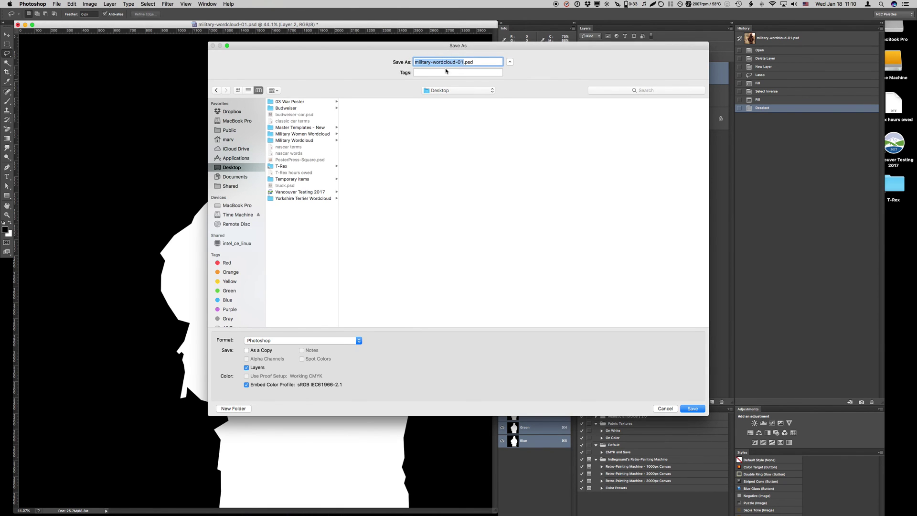
{"action": "left_click", "coordinate": [304, 342]}
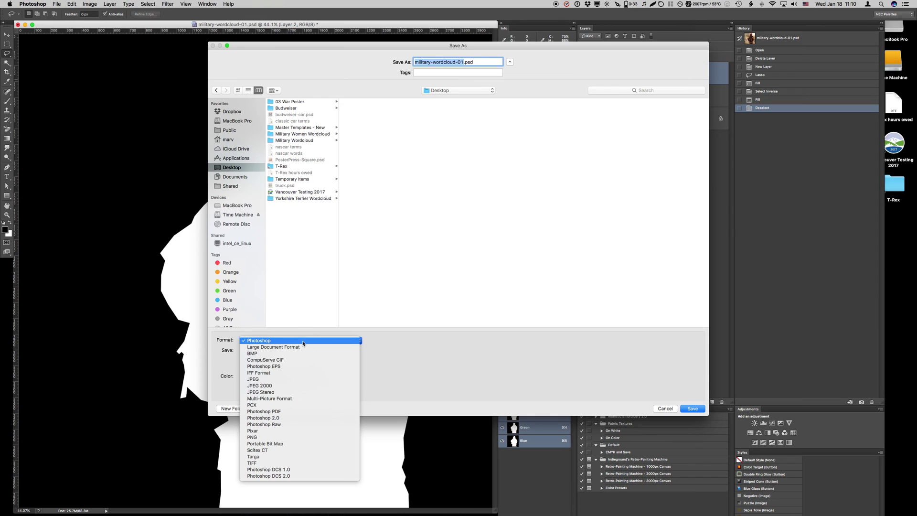
{"action": "left_click", "coordinate": [279, 376]}
{"action": "left_click", "coordinate": [692, 409]}
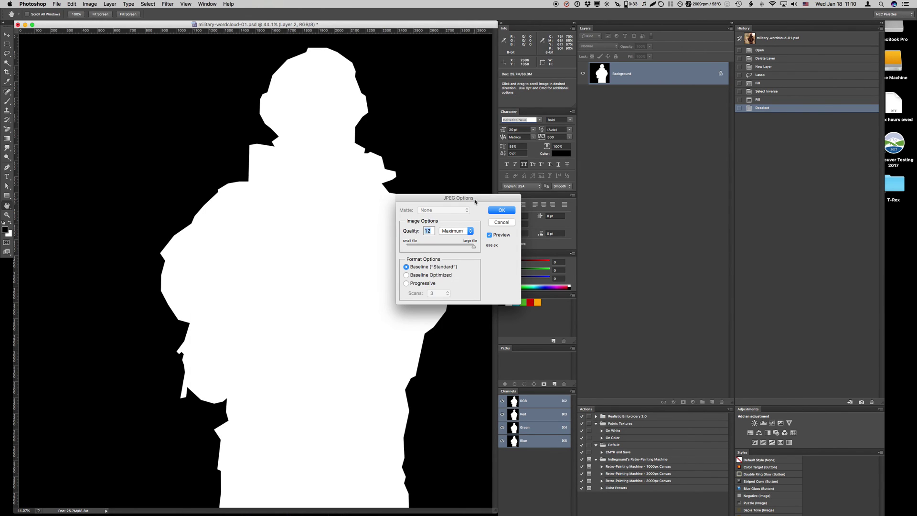
{"action": "left_click", "coordinate": [492, 210]}
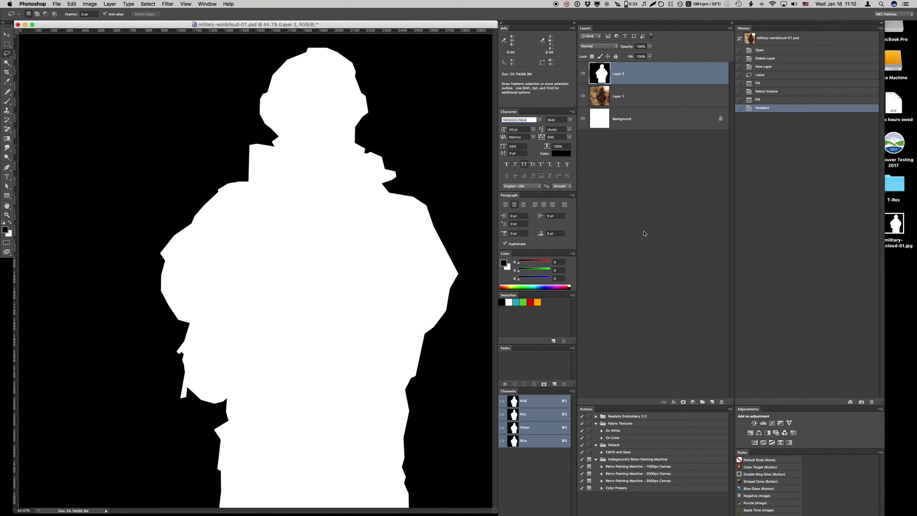
- Switch to the Tagul site in Safari and log in with the username and password stored in 1Password
{"action": "key", "text": "super+Tab"}
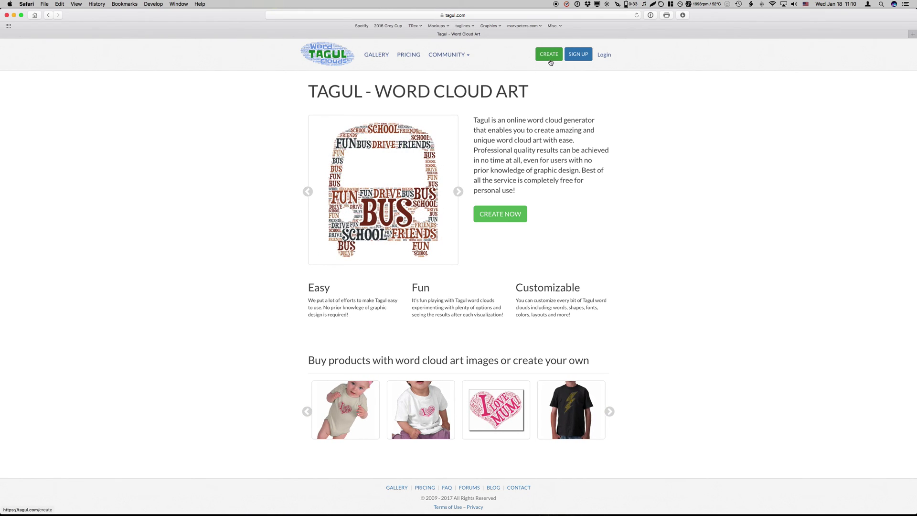
{"action": "left_click", "coordinate": [604, 56]}
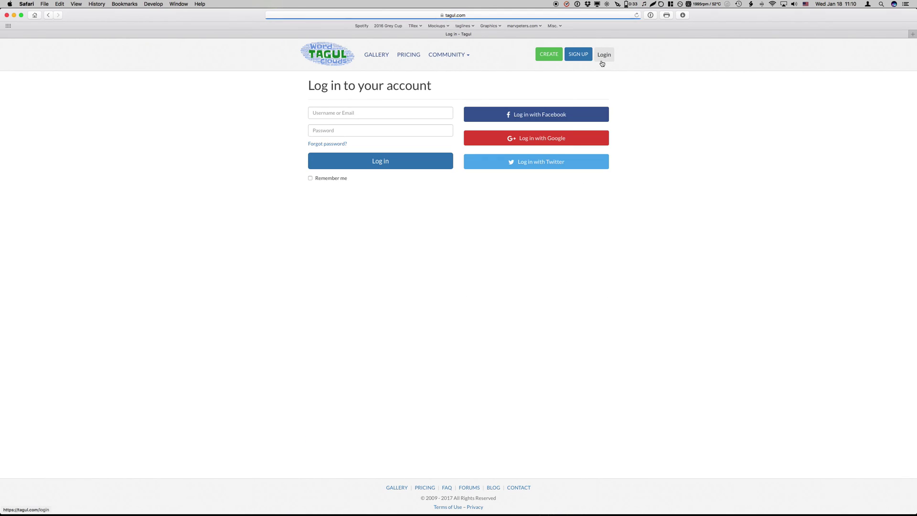
{"action": "left_click", "coordinate": [651, 15]}
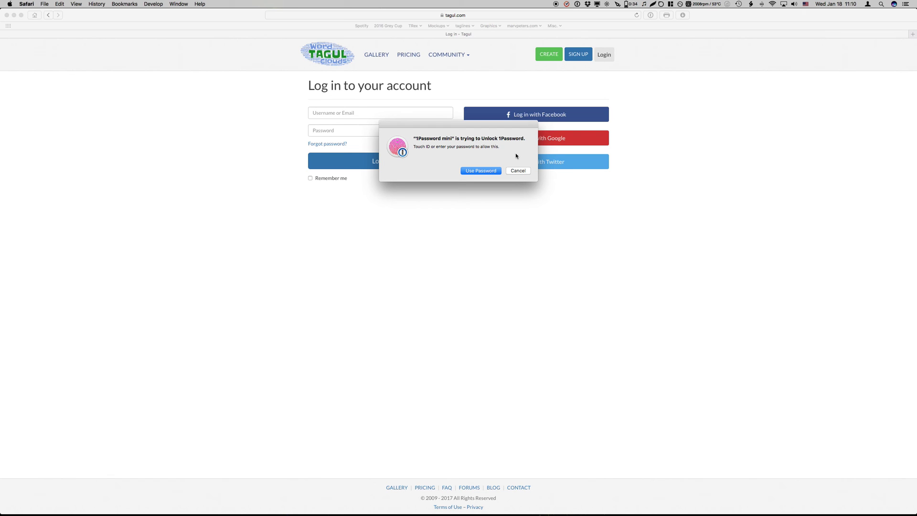
{"action": "left_click", "coordinate": [695, 34]}
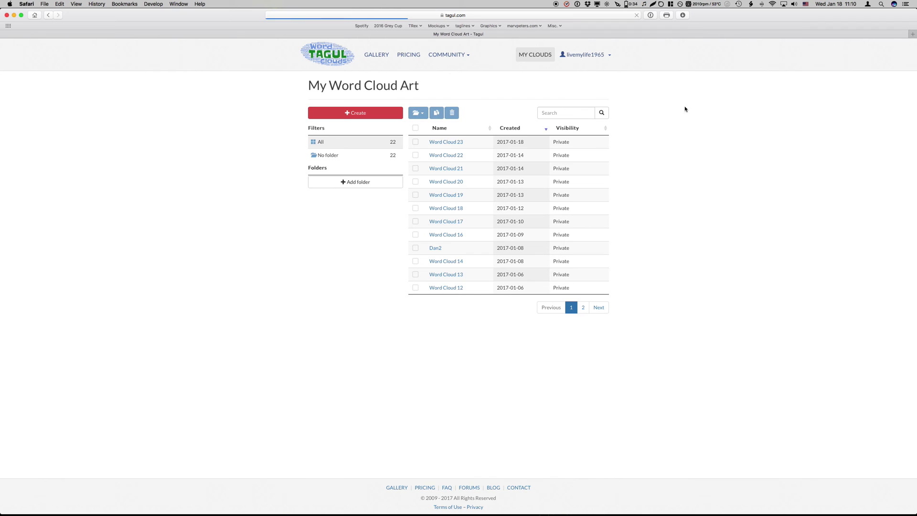
- Create a new word cloud and import the full word list copied from the military words document in TextEdit
{"action": "left_click", "coordinate": [362, 116]}
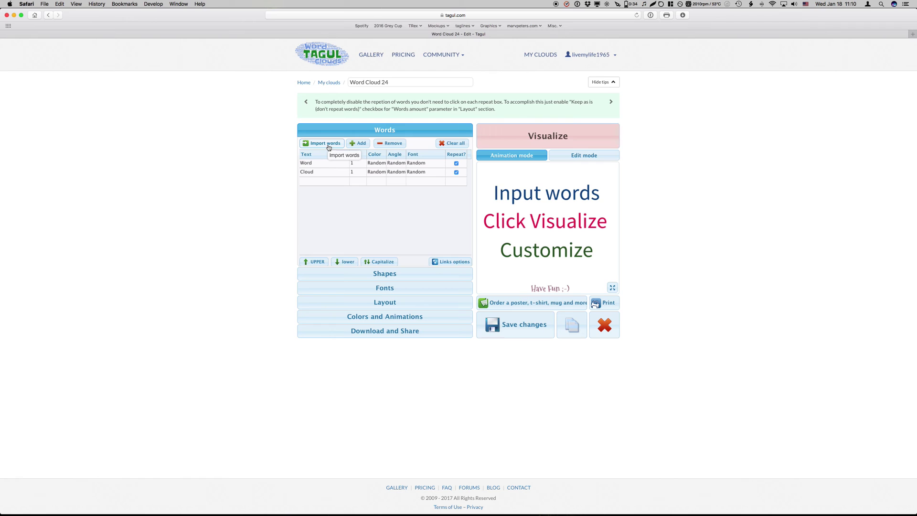
{"action": "left_click", "coordinate": [328, 148]}
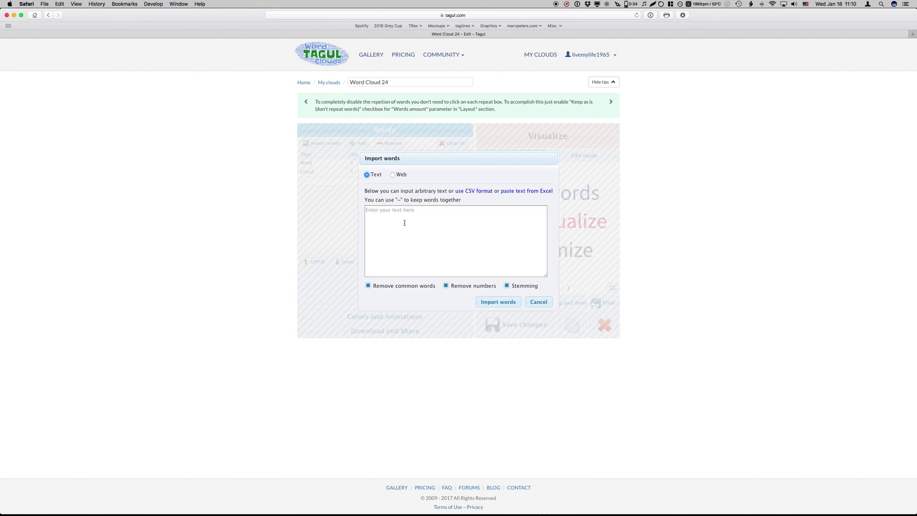
{"action": "key", "text": "ctrl+Right"}
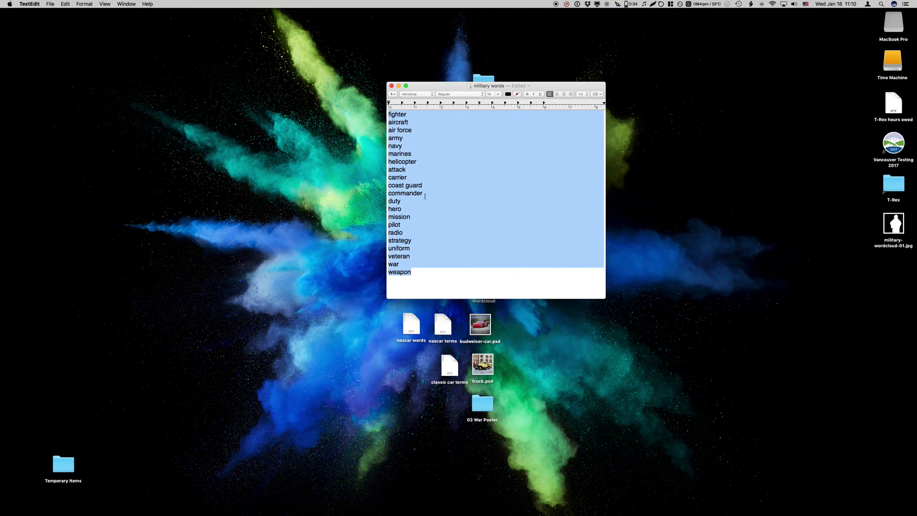
{"action": "left_click", "coordinate": [423, 268]}
{"action": "left_click_drag", "start_coordinate": [423, 270], "coordinate": [309, 97]}
{"action": "key", "text": "ctrl+Left"}
{"action": "left_click", "coordinate": [447, 237]}
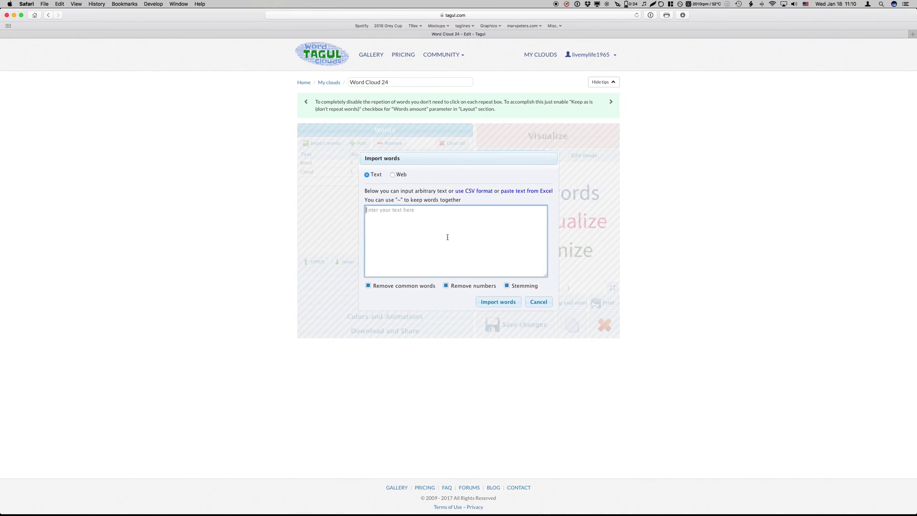
{"action": "key", "text": "super+v"}
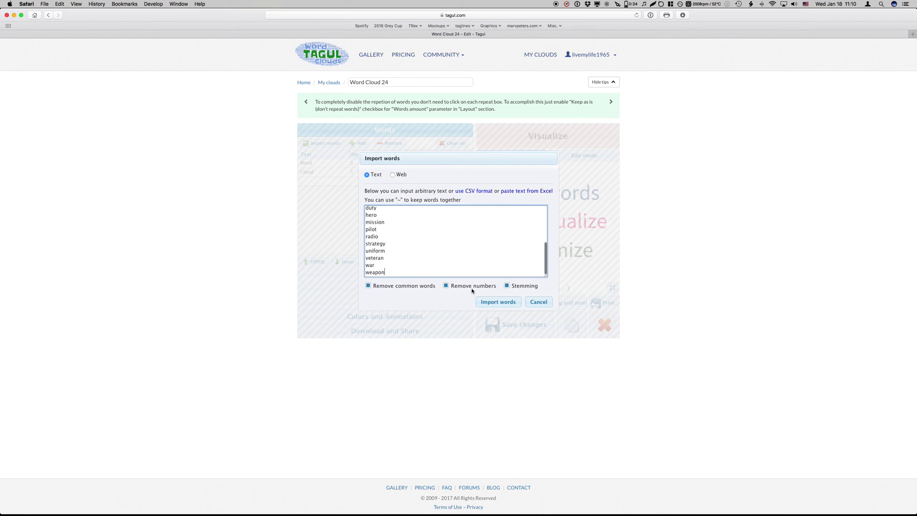
{"action": "left_click", "coordinate": [483, 302]}
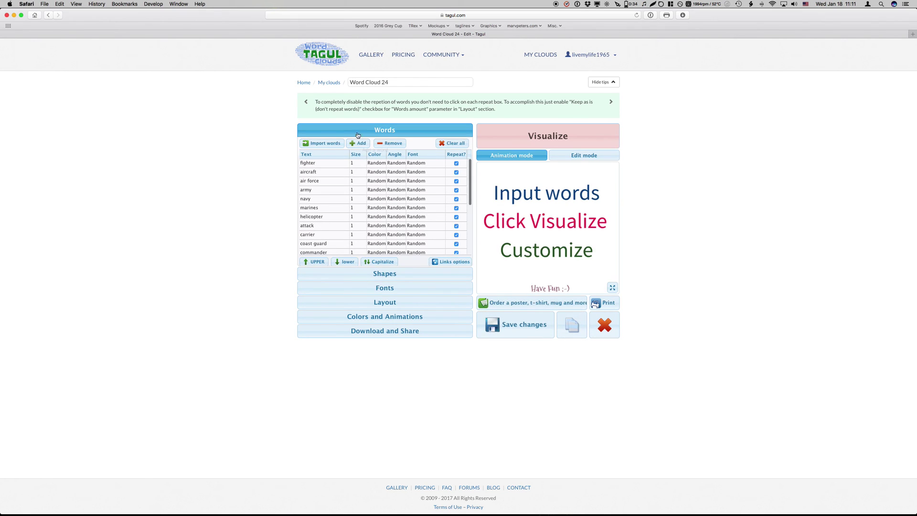
- Add military-wordcloud-01.jpg from the Desktop as the word cloud's custom shape, accepting the default threshold and edges
{"action": "left_click", "coordinate": [368, 274]}
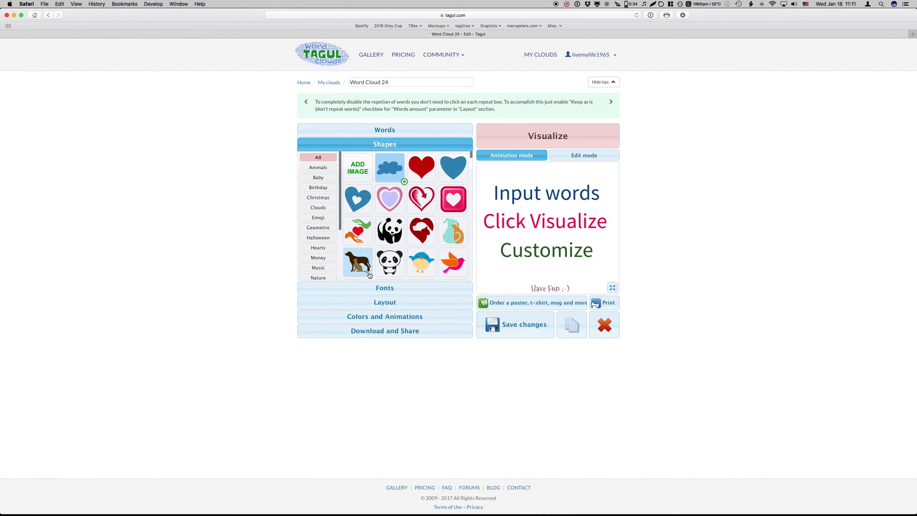
{"action": "key", "text": "ctrl+Left"}
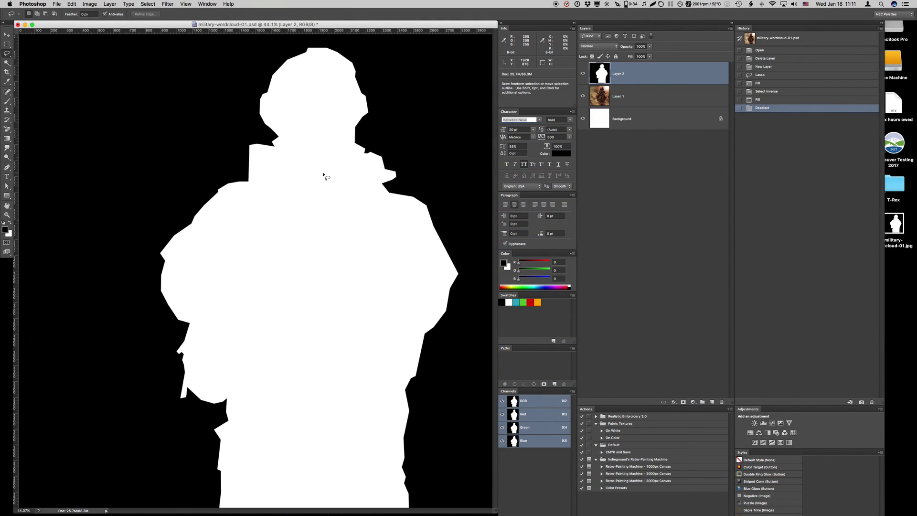
{"action": "key", "text": "ctrl+Right"}
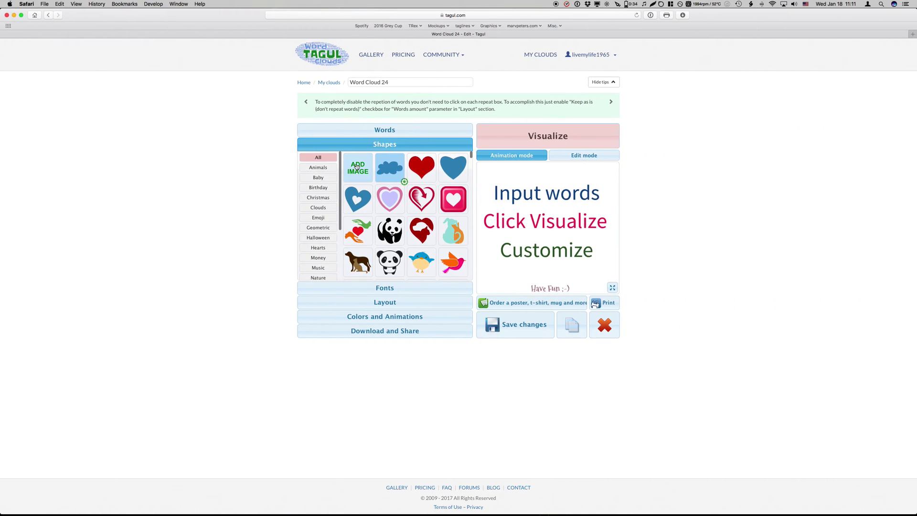
{"action": "left_click", "coordinate": [356, 166]}
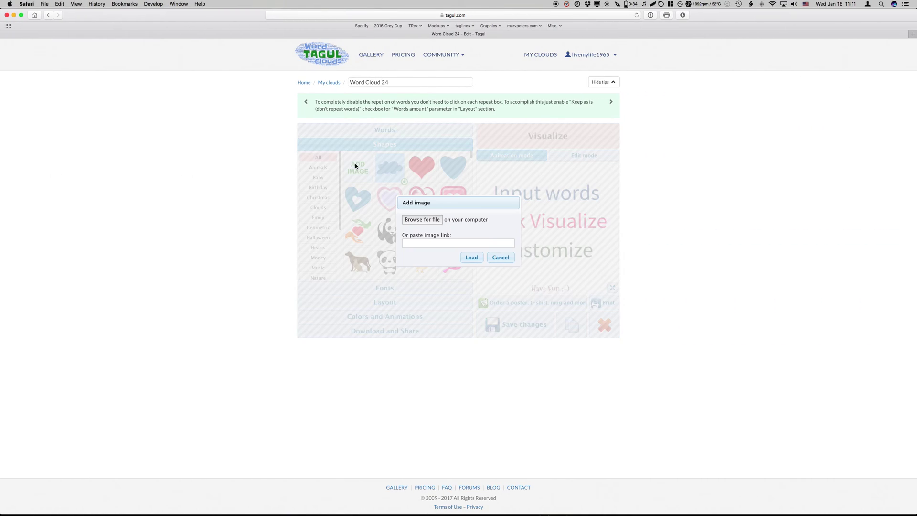
{"action": "left_click", "coordinate": [422, 221]}
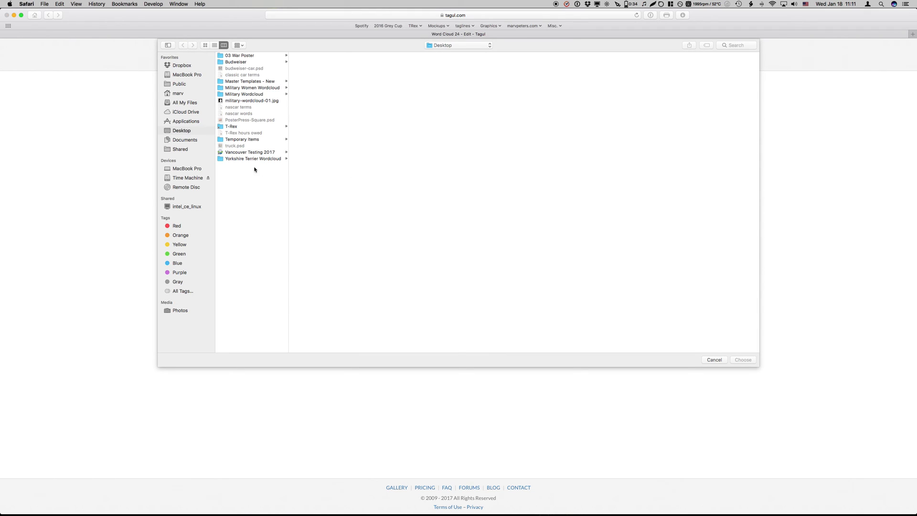
{"action": "left_click", "coordinate": [229, 101]}
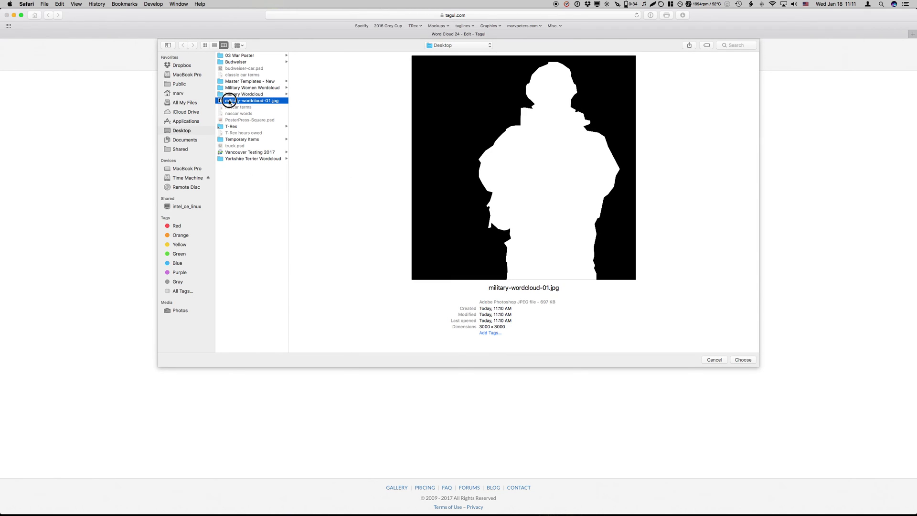
{"action": "double_click", "coordinate": [229, 100]}
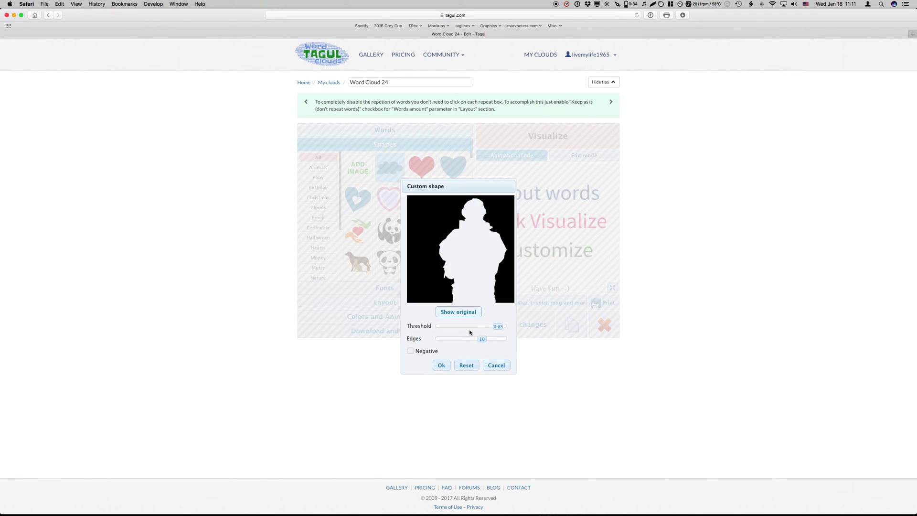
{"action": "left_click", "coordinate": [442, 370]}
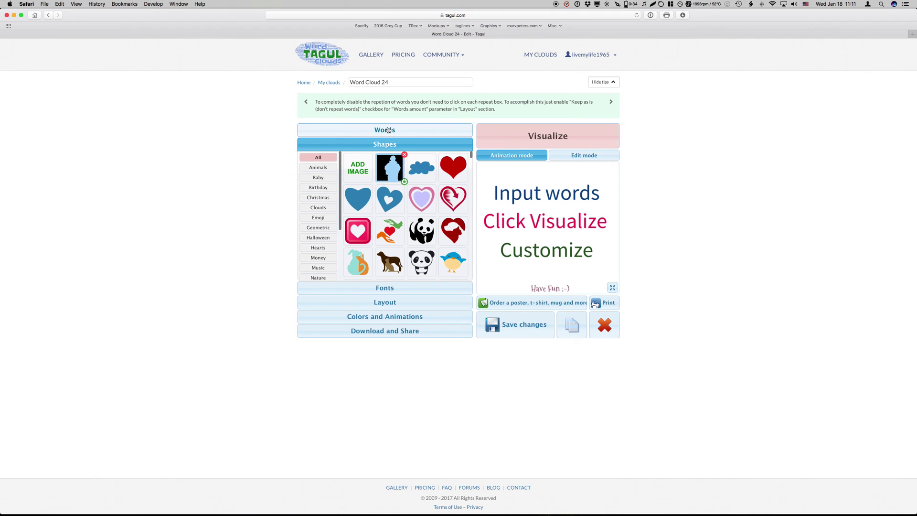
- Review the available fonts and set the word layout to the combined horizontal and vertical arrangement
{"action": "left_click", "coordinate": [382, 287]}
{"action": "scroll", "coordinate": [394, 268], "scroll_direction": "down", "scroll_amount": 5}
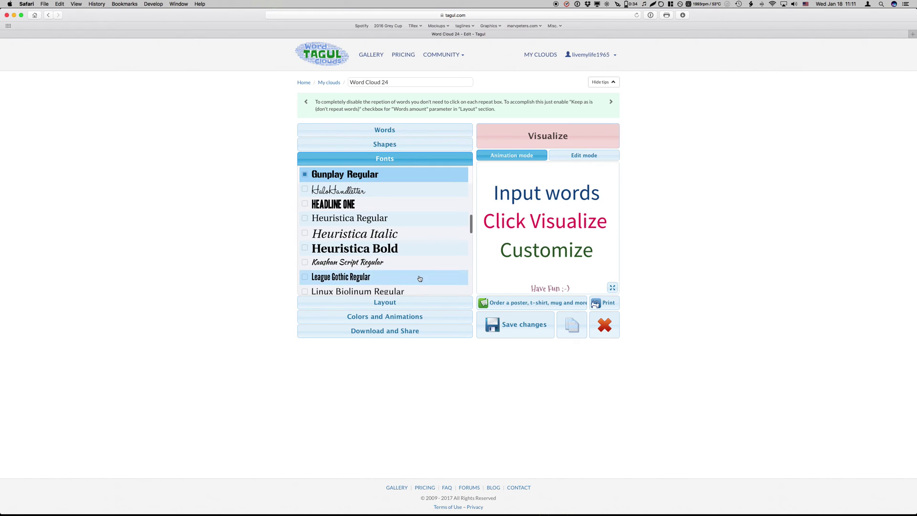
{"action": "left_click", "coordinate": [404, 303]}
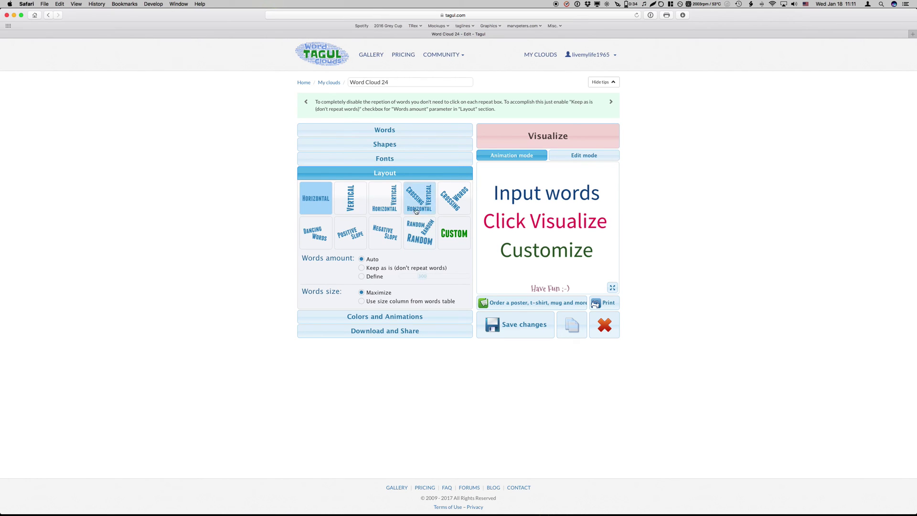
{"action": "left_click", "coordinate": [385, 204]}
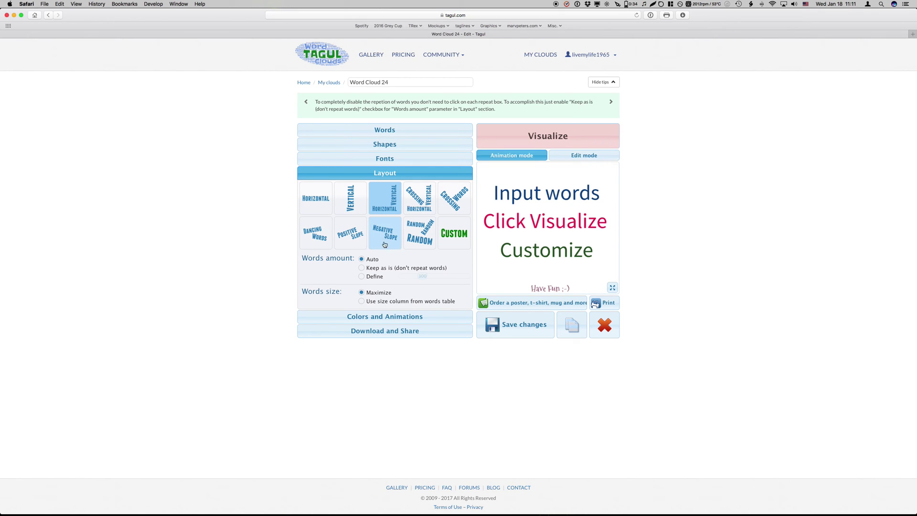
- Turn off the use of shape colors and remove all three existing word colors
{"action": "left_click", "coordinate": [383, 316]}
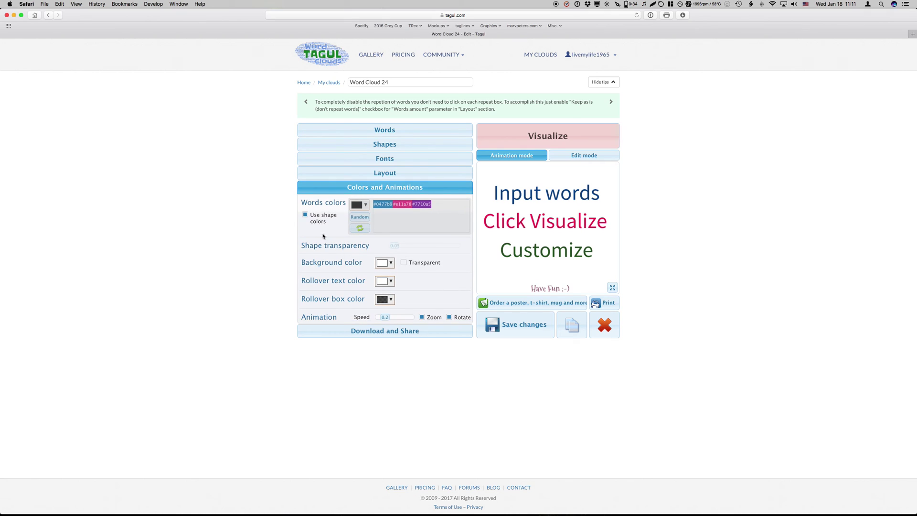
{"action": "left_click", "coordinate": [305, 215]}
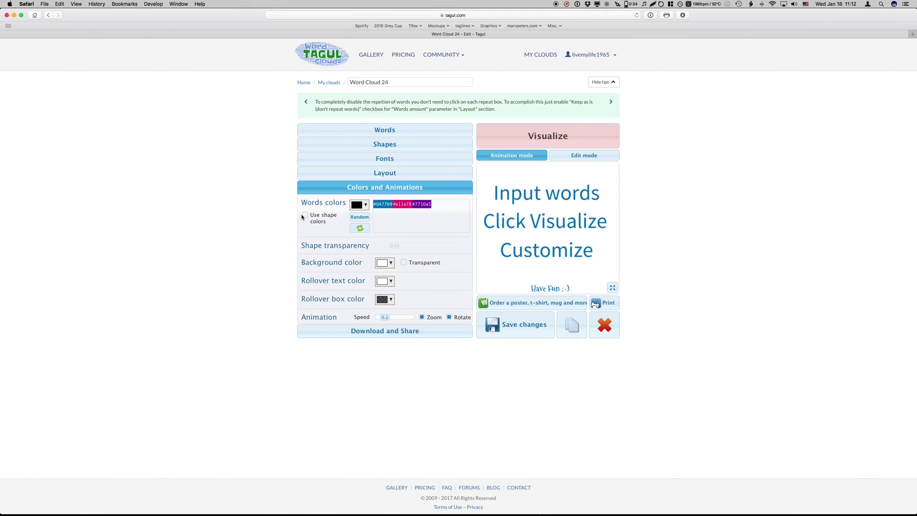
{"action": "mouse_move", "coordinate": [383, 206]}
{"action": "left_click", "coordinate": [384, 206]}
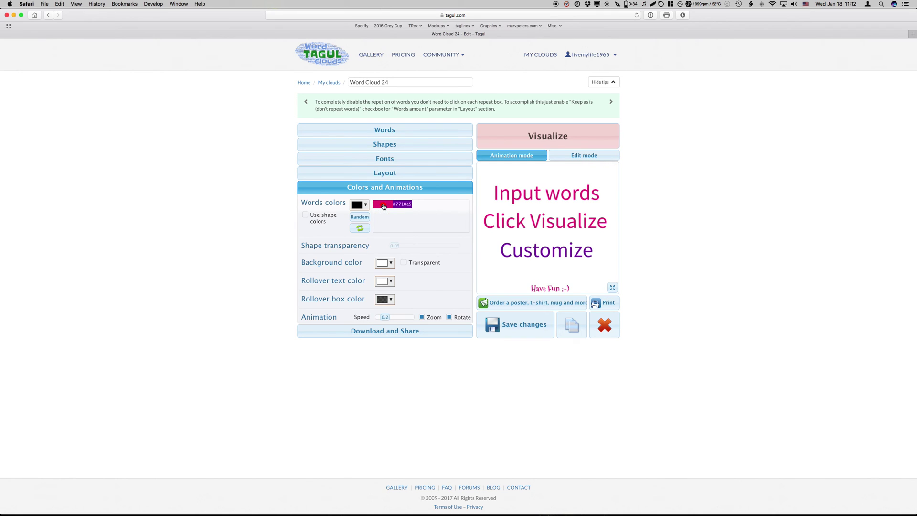
{"action": "left_click", "coordinate": [384, 206]}
{"action": "left_click", "coordinate": [383, 205]}
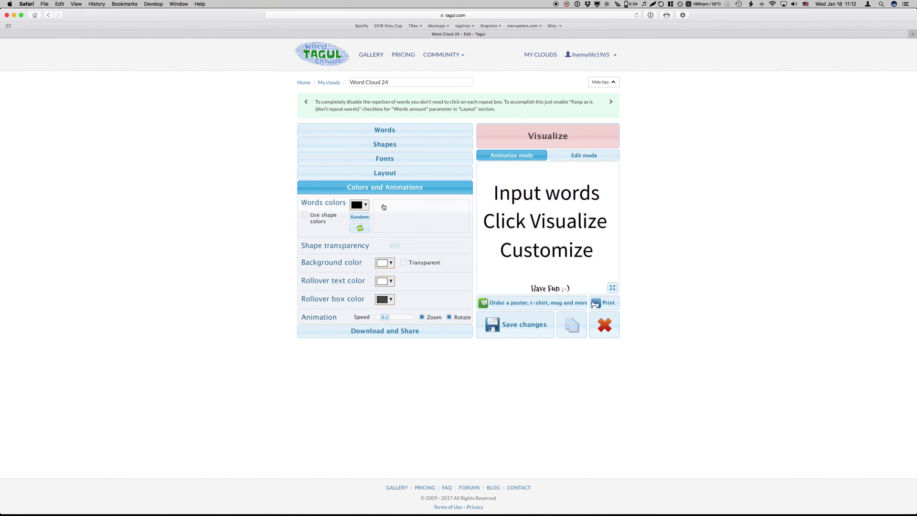
- Add white (#ffffff) as the only word color and make the background transparent
{"action": "left_click", "coordinate": [367, 205]}
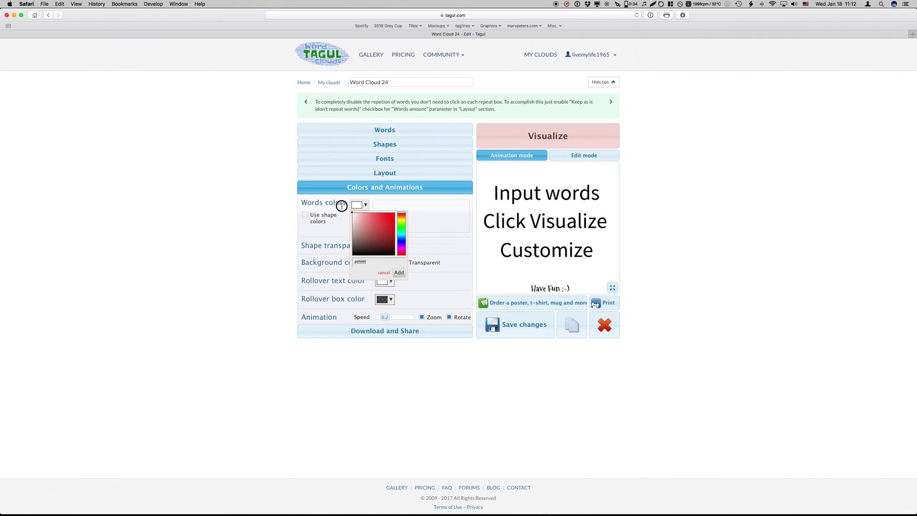
{"action": "left_click", "coordinate": [399, 273]}
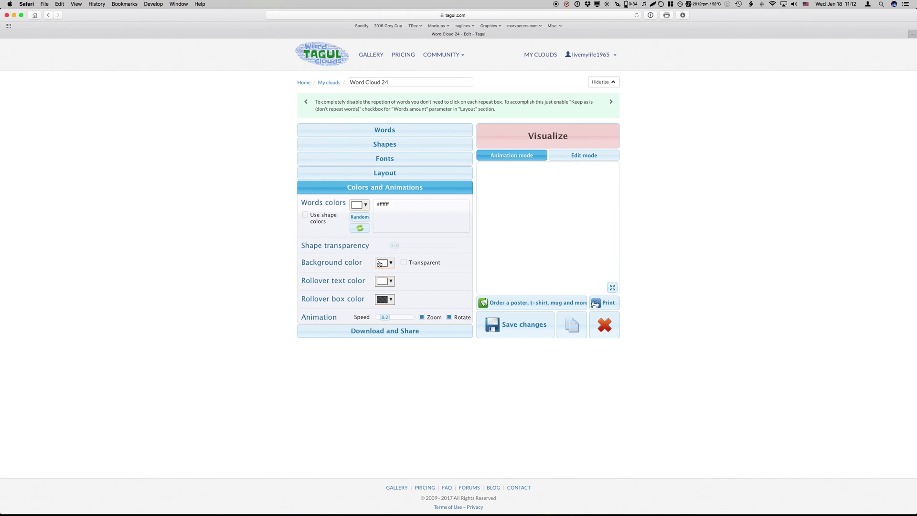
{"action": "left_click", "coordinate": [404, 263]}
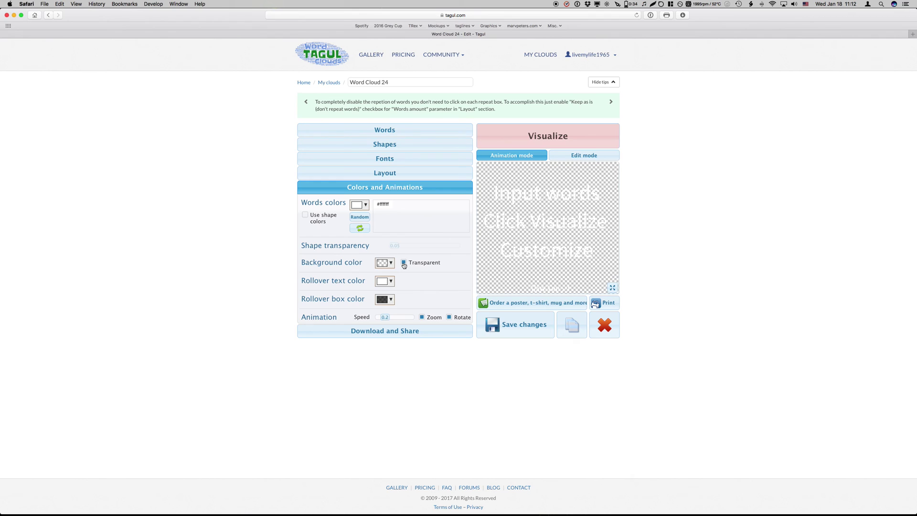
{"action": "left_click", "coordinate": [387, 329]}
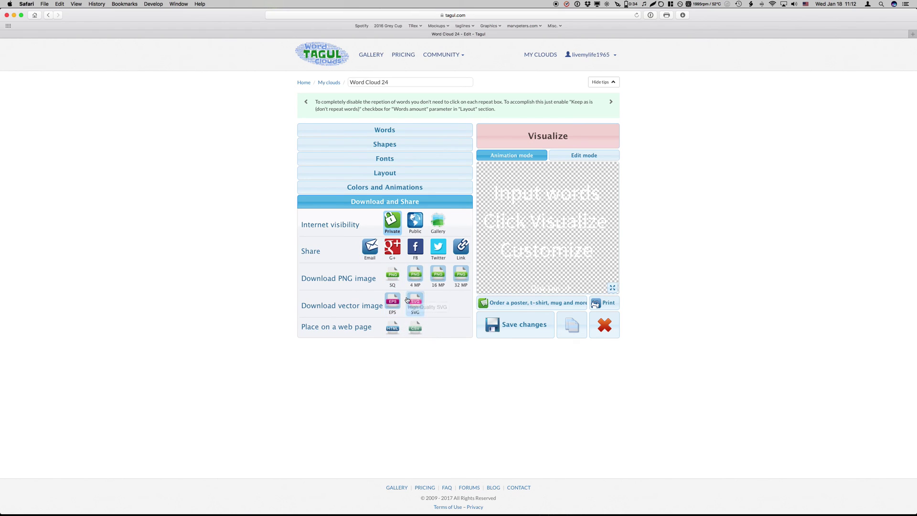
{"action": "left_click", "coordinate": [372, 187]}
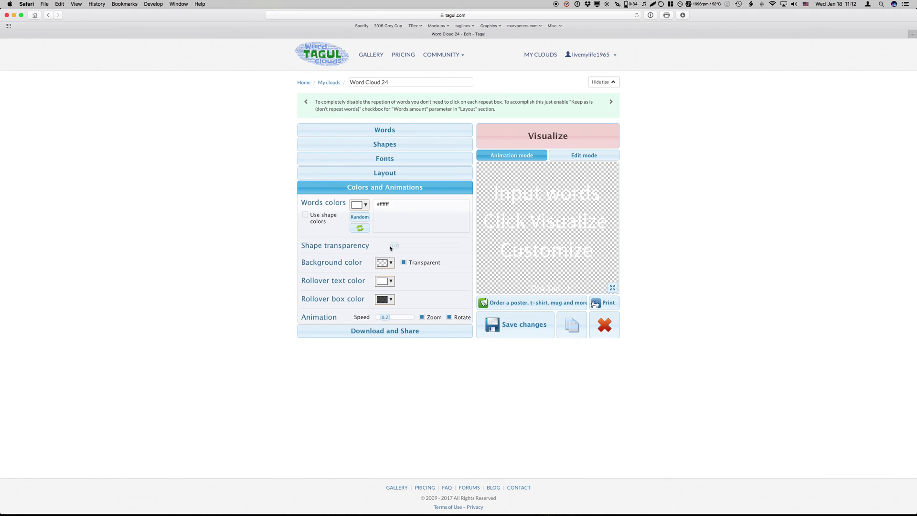
{"action": "left_click", "coordinate": [403, 264]}
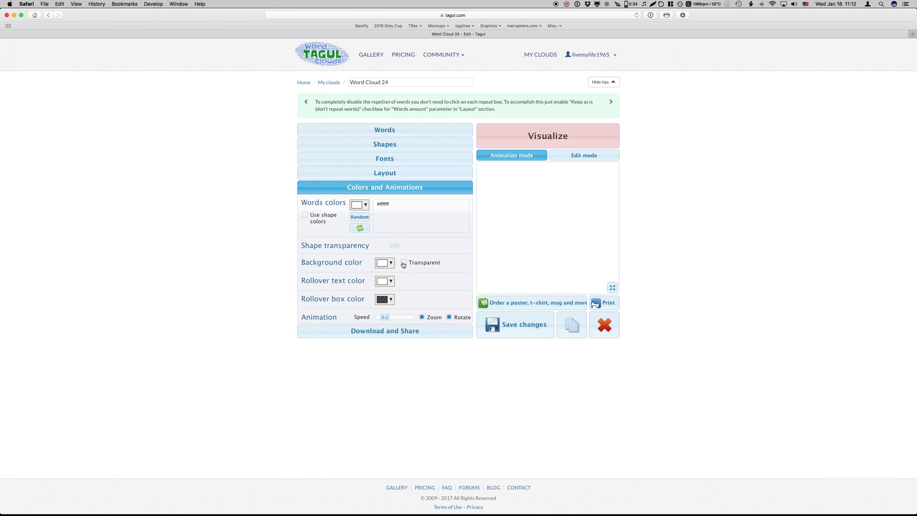
{"action": "left_click", "coordinate": [404, 263]}
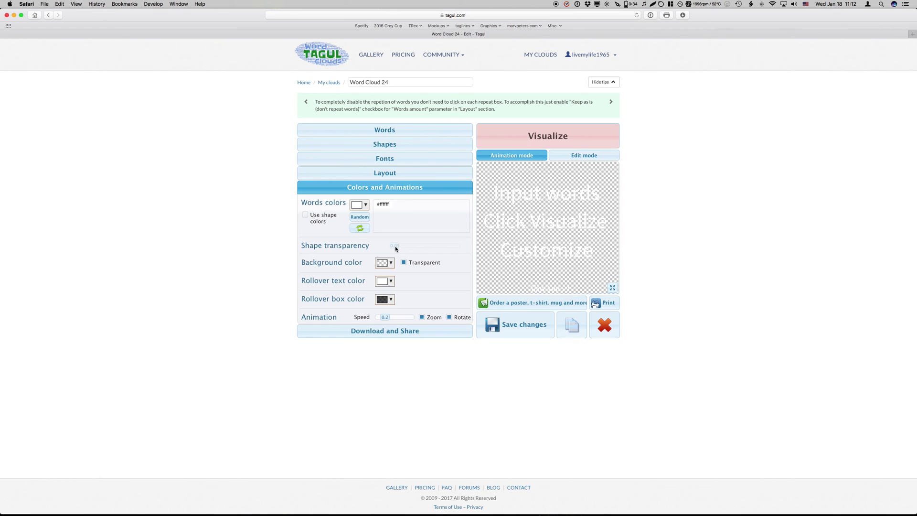
- Download the cloud as a 32 MP PNG and save the resulting image to the Desktop
{"action": "left_click", "coordinate": [398, 332]}
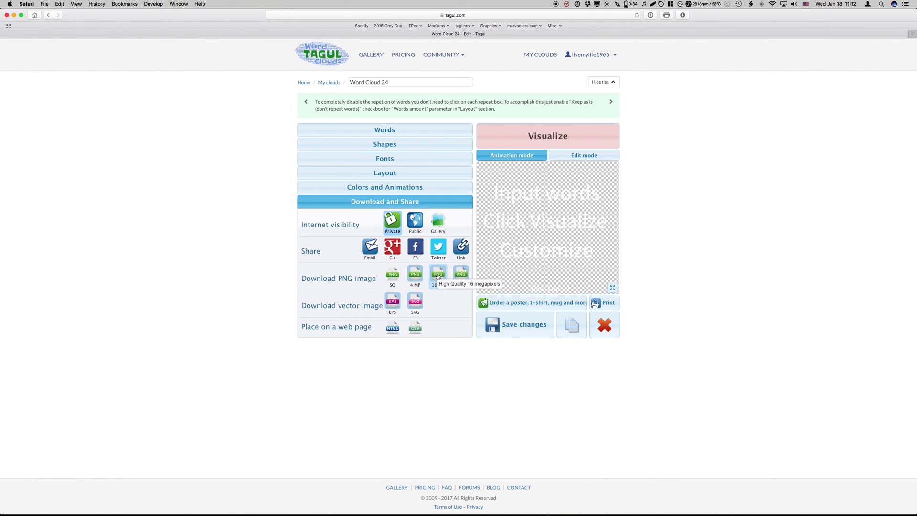
{"action": "left_click", "coordinate": [460, 273]}
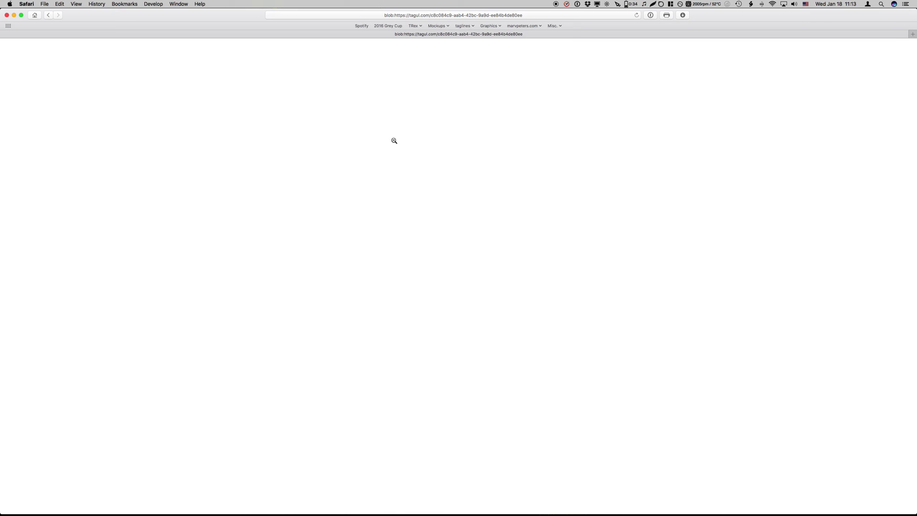
{"action": "right_click", "coordinate": [394, 139]}
{"action": "left_click", "coordinate": [416, 153]}
- Switch to the Desktop in Finder and rename the downloaded image Unknown.png, accepting the added extension
{"action": "key", "text": "super+Tab"}
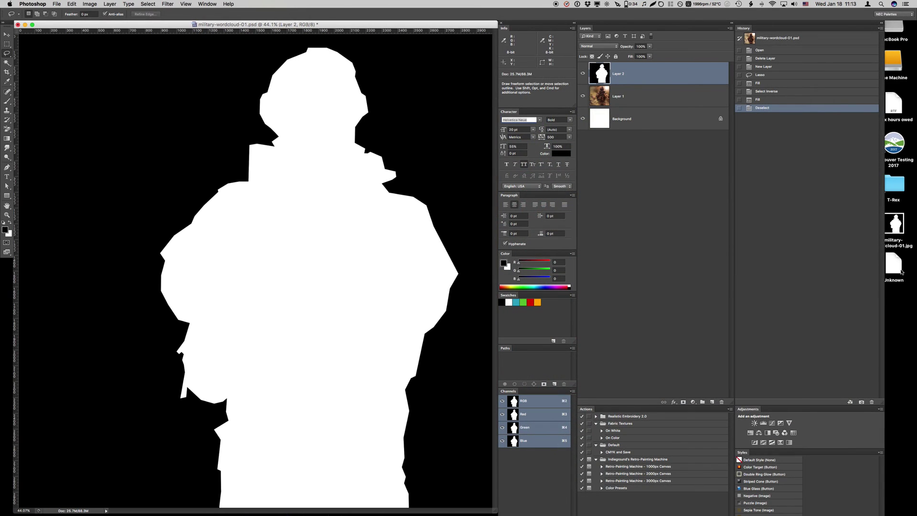
{"action": "left_click", "coordinate": [901, 272]}
{"action": "left_click", "coordinate": [894, 281]}
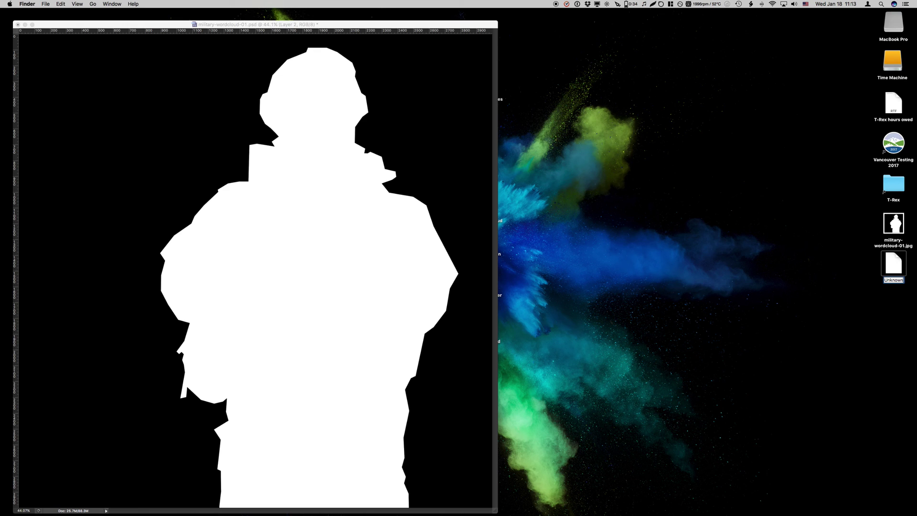
{"action": "type", "text": ".png"}
{"action": "key", "text": "Return"}
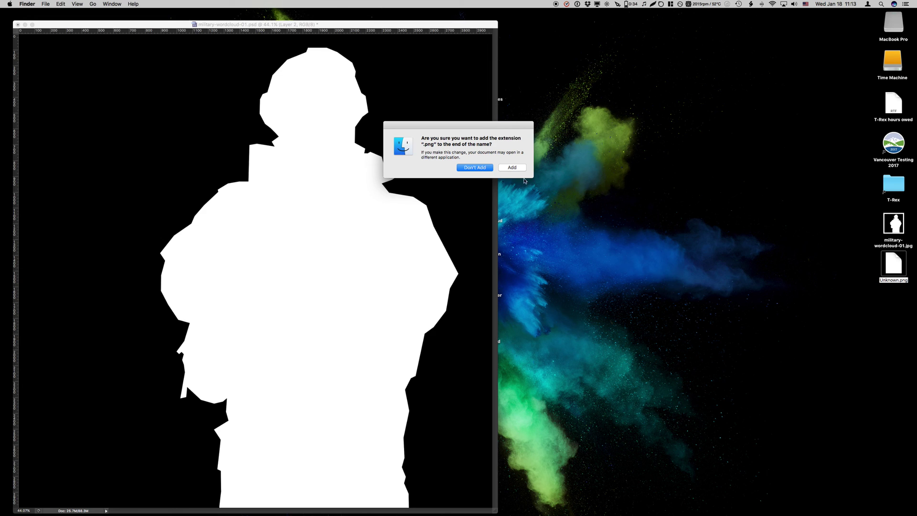
{"action": "left_click", "coordinate": [513, 167]}
{"action": "left_click", "coordinate": [669, 179]}
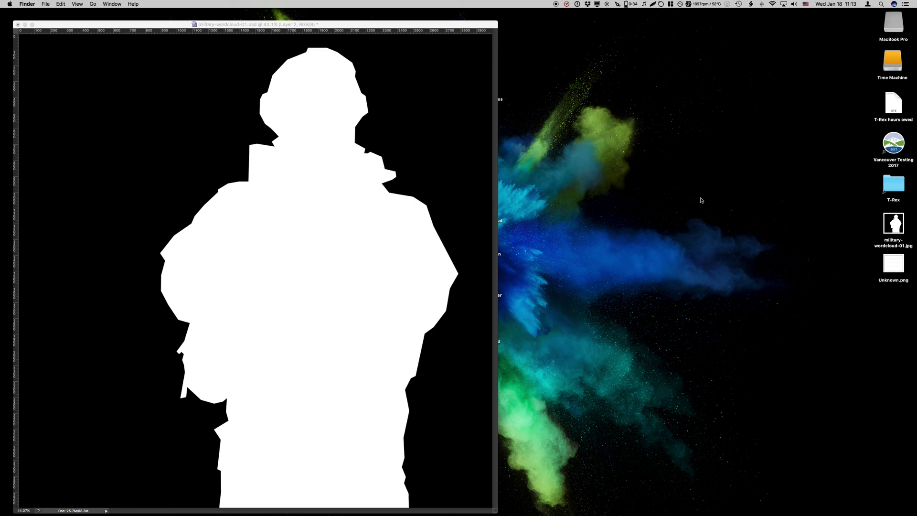
- Open Unknown.png in Photoshop to check it, close it, and move the file to the Trash
{"action": "double_click", "coordinate": [900, 266]}
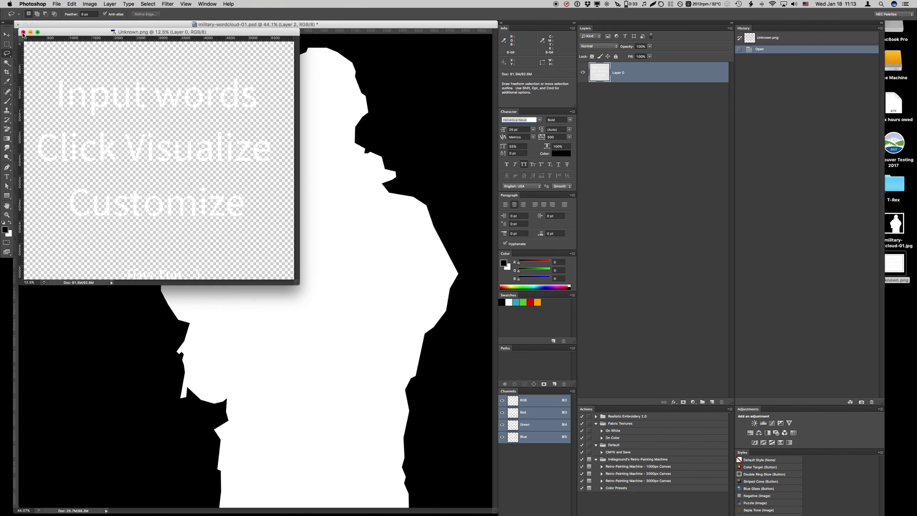
{"action": "left_click", "coordinate": [23, 33]}
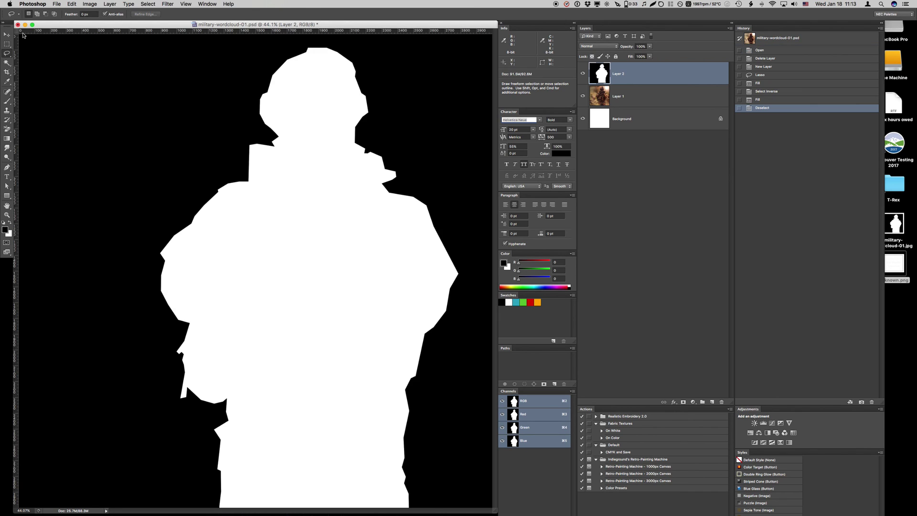
{"action": "right_click", "coordinate": [894, 273]}
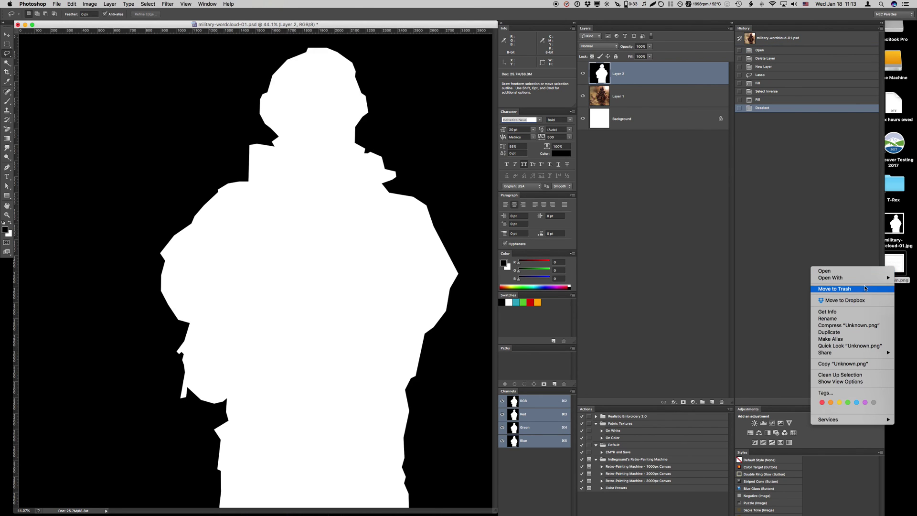
{"action": "left_click", "coordinate": [859, 289]}
- Return to the Tagul editor in Safari and check the word, shape, font, layout and color settings
{"action": "key", "text": "super+Tab"}
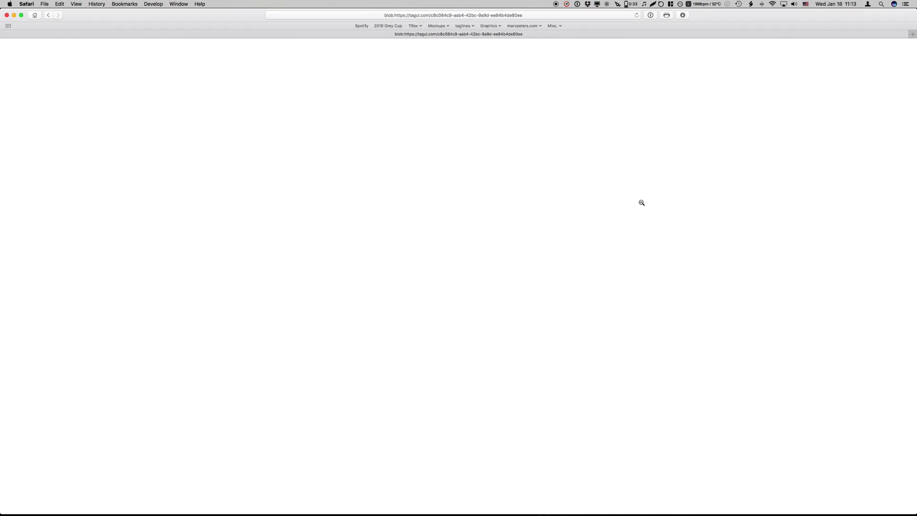
{"action": "scroll", "coordinate": [487, 86], "scroll_direction": "left", "scroll_amount": 5}
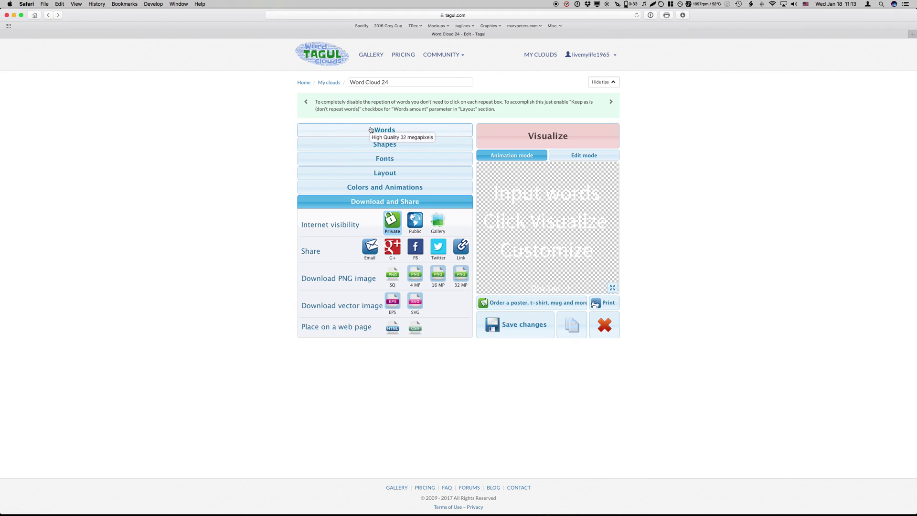
{"action": "left_click", "coordinate": [372, 129]}
{"action": "left_click", "coordinate": [384, 274]}
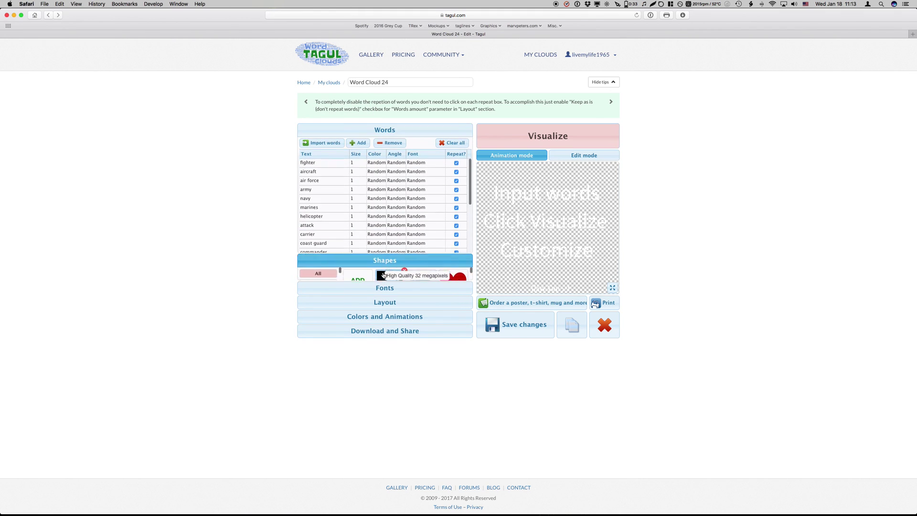
{"action": "left_click", "coordinate": [374, 289]}
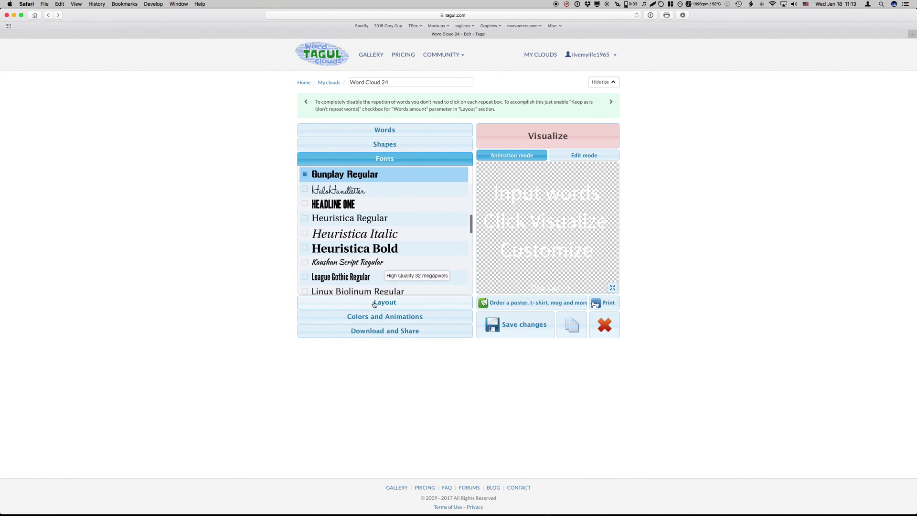
{"action": "left_click", "coordinate": [375, 302]}
{"action": "left_click", "coordinate": [382, 315]}
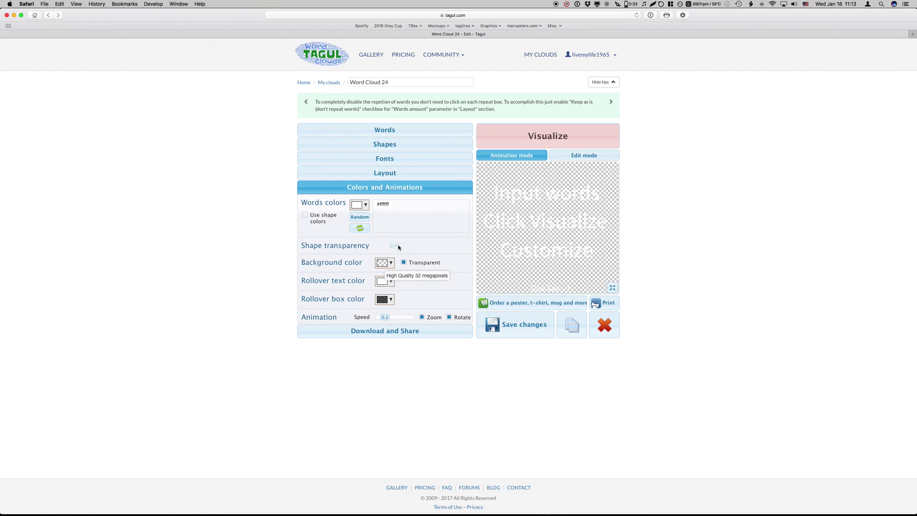
- Visualize the word cloud, set the shape transparency to 0, and visualize it again
{"action": "left_click", "coordinate": [509, 135]}
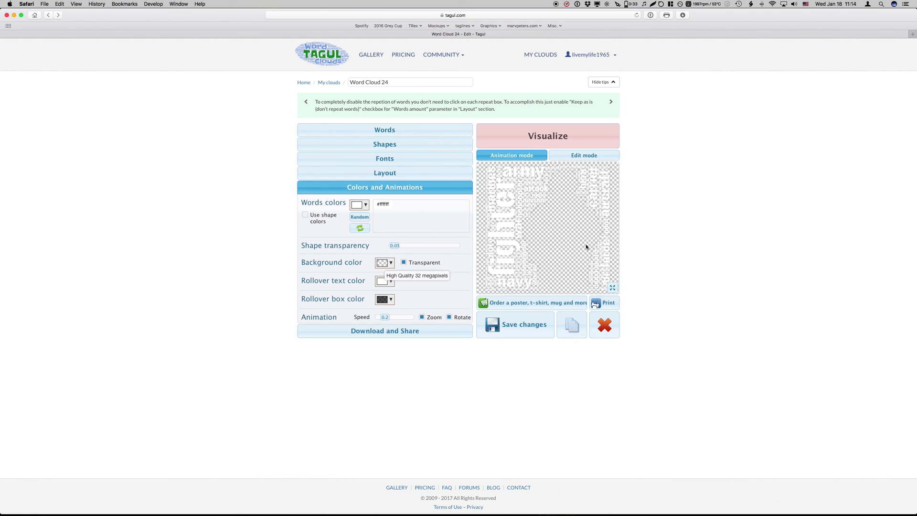
{"action": "left_click_drag", "start_coordinate": [394, 245], "coordinate": [373, 246]}
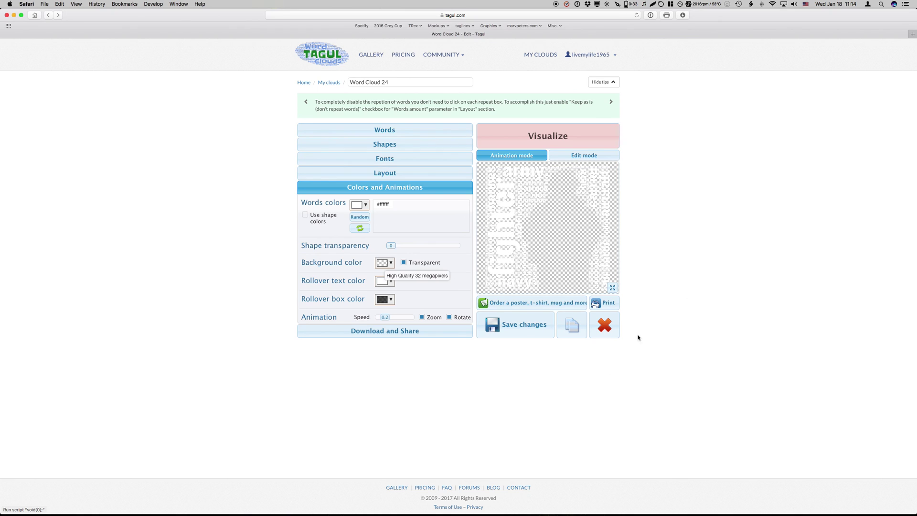
{"action": "left_click", "coordinate": [581, 134]}
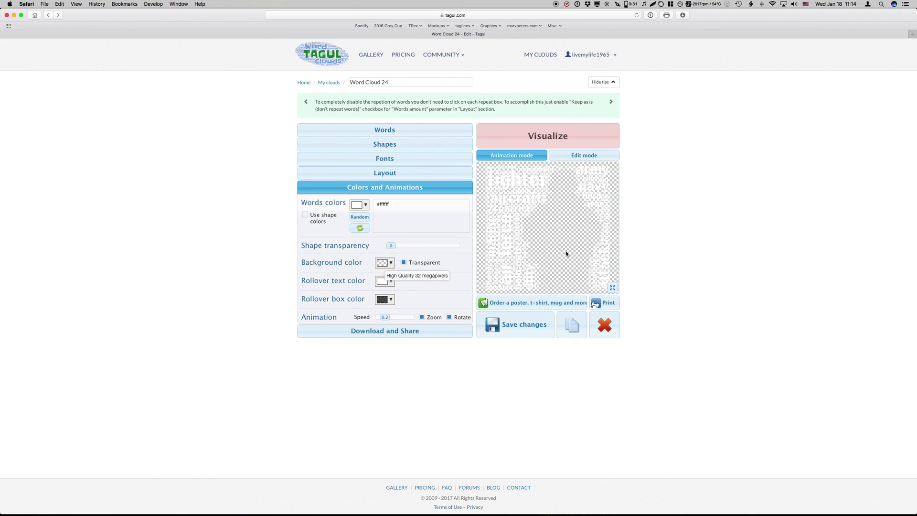
- Download the word cloud as a 32 MP PNG, allowing the page to be left, and save the opened image to the Desktop
{"action": "left_click", "coordinate": [393, 332]}
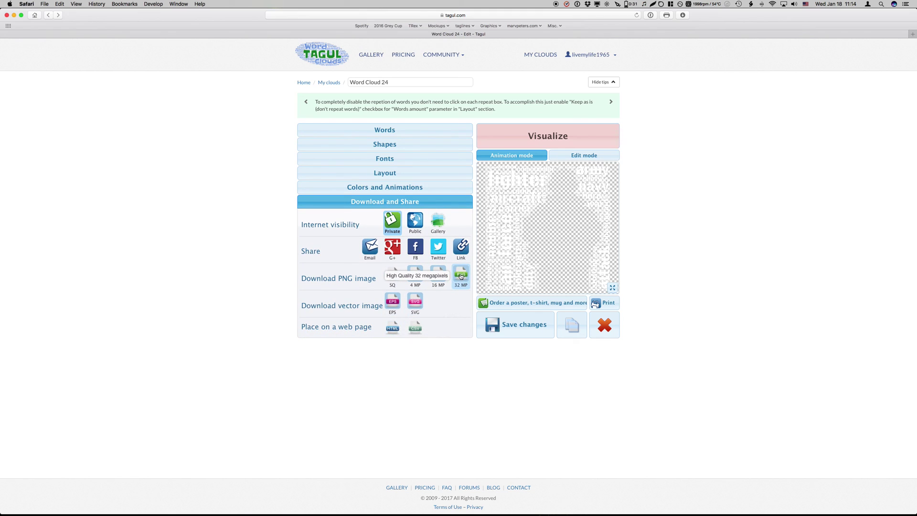
{"action": "left_click", "coordinate": [460, 276]}
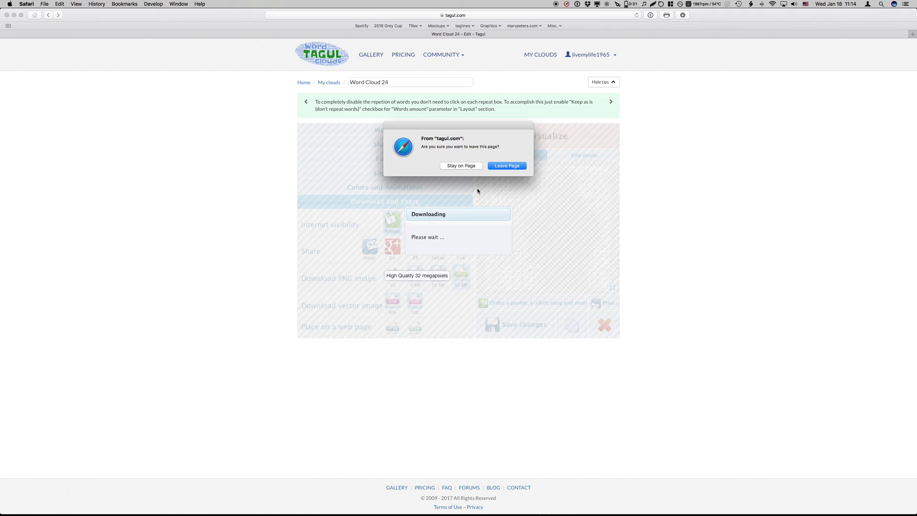
{"action": "left_click", "coordinate": [502, 167]}
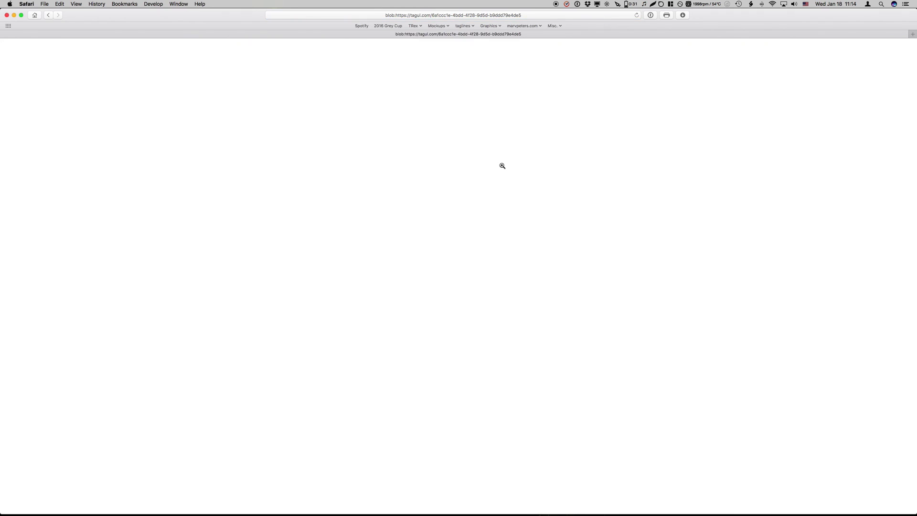
{"action": "right_click", "coordinate": [405, 196]}
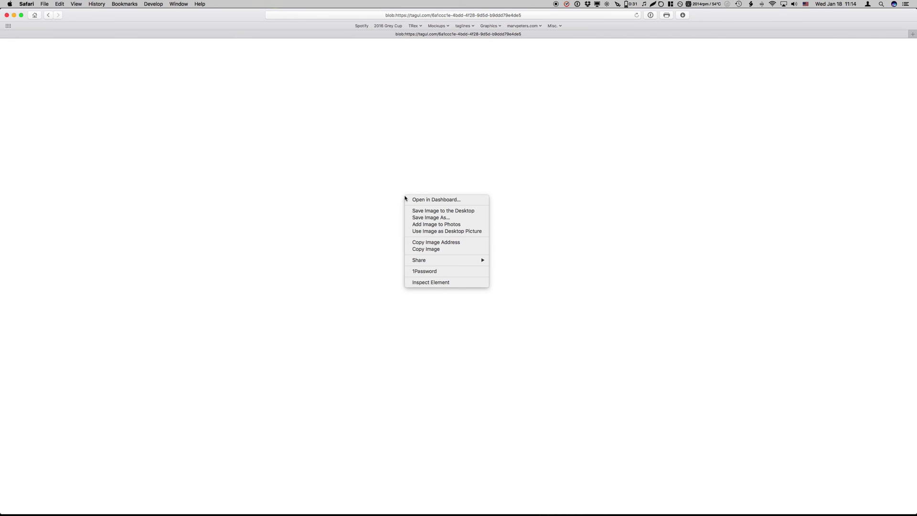
{"action": "left_click", "coordinate": [423, 211]}
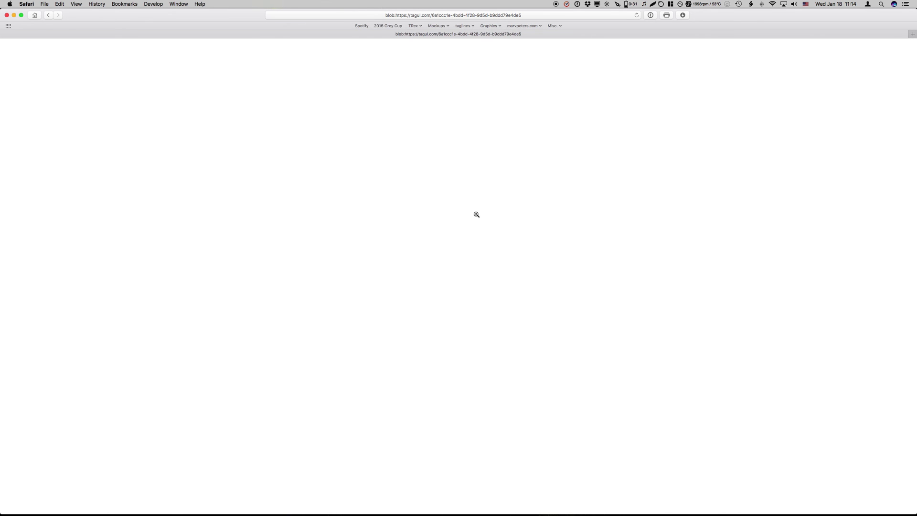
- Switch to the Desktop in Finder and rename the saved word cloud file Unknown.png, accepting the added extension
{"action": "key", "text": "ctrl+Left"}
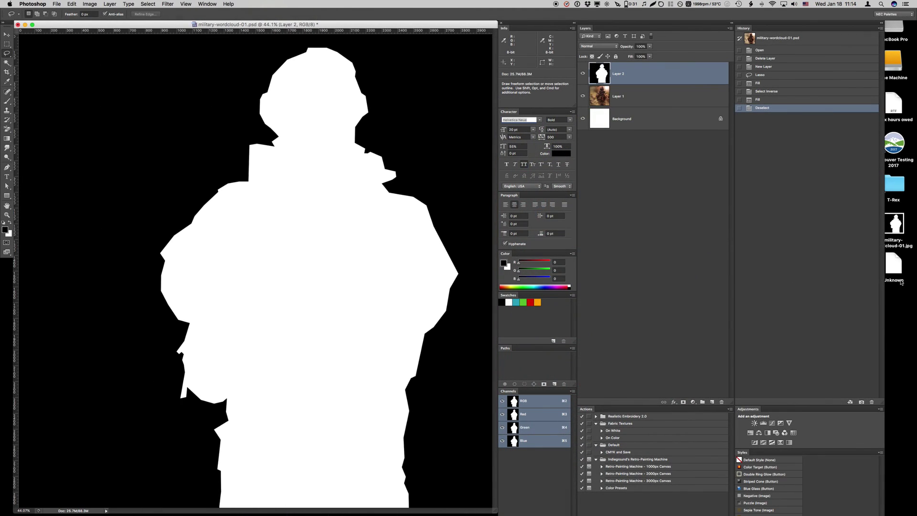
{"action": "left_click", "coordinate": [901, 283]}
{"action": "key", "text": "Return"}
{"action": "key", "text": "Right"}
{"action": "type", "text": ".png"}
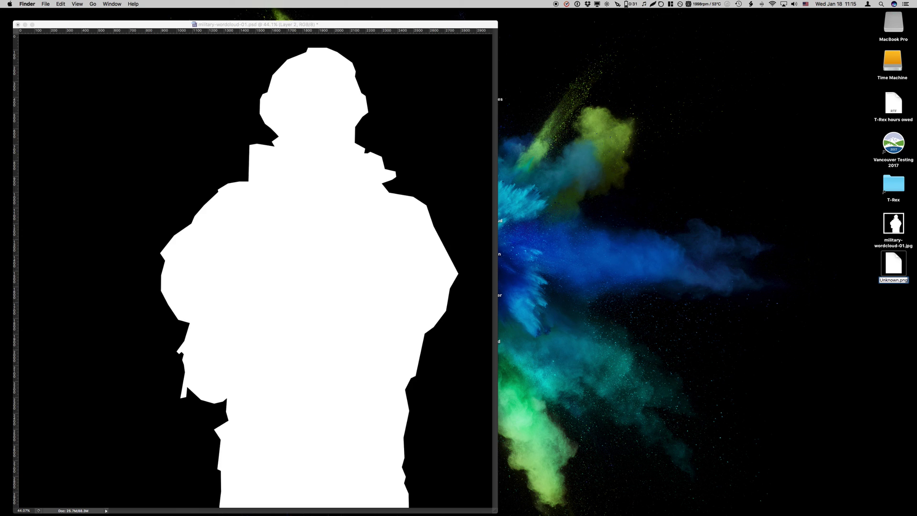
{"action": "key", "text": "Return"}
{"action": "left_click", "coordinate": [503, 168]}
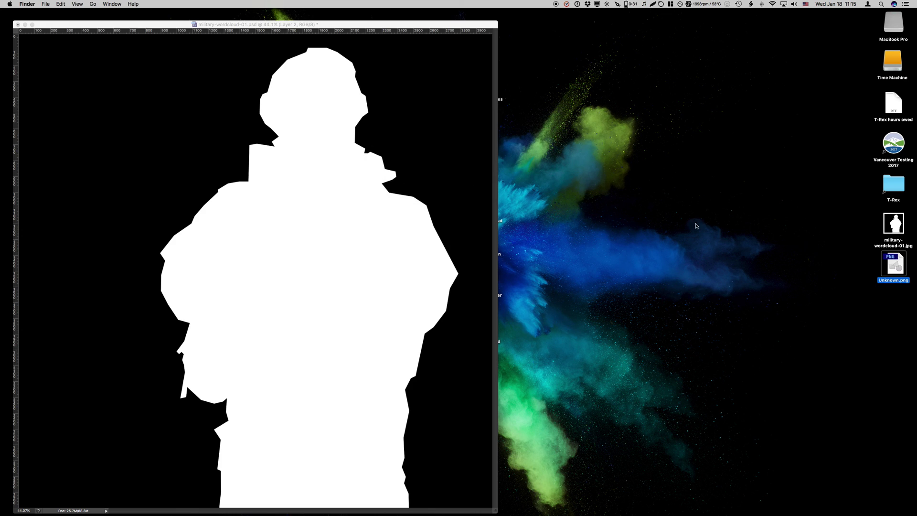
- Open Unknown.png in Photoshop and arrange its window at 16.7% zoom over the soldier document
{"action": "double_click", "coordinate": [892, 267]}
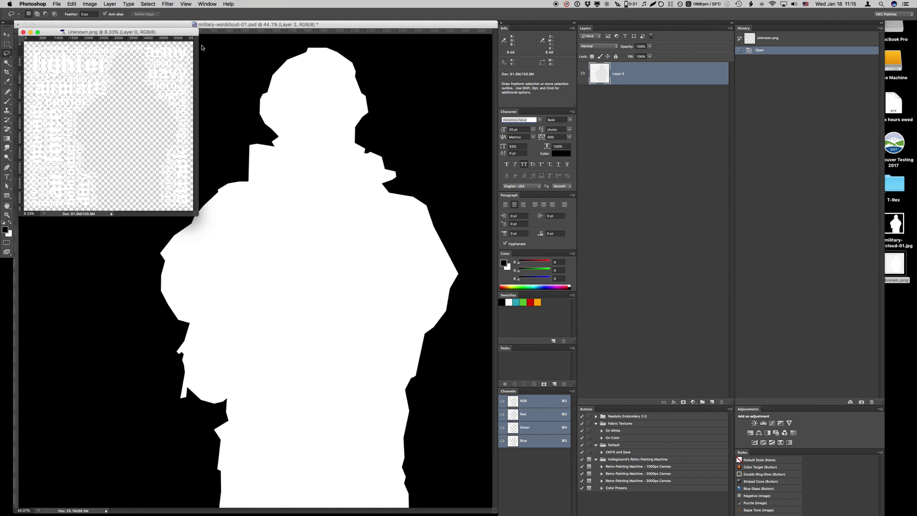
{"action": "key", "text": "super+0"}
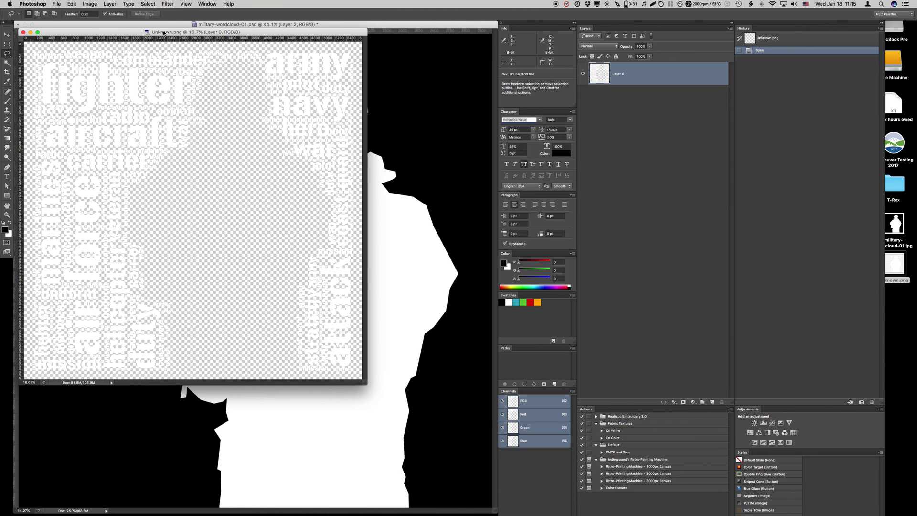
{"action": "mouse_move", "coordinate": [223, 25]}
{"action": "left_mouse_down"}
{"action": "mouse_move", "coordinate": [425, 24]}
{"action": "mouse_move", "coordinate": [215, 21]}
{"action": "left_mouse_up"}
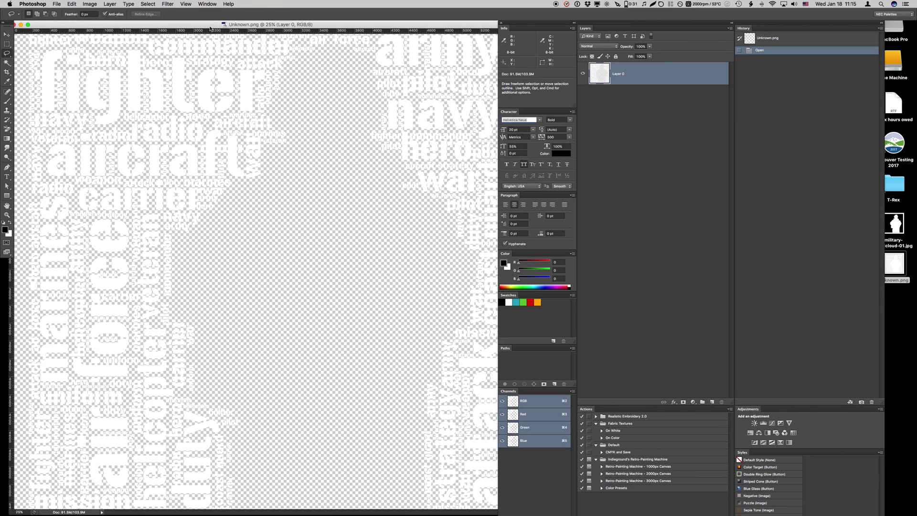
{"action": "key", "text": "super+minus"}
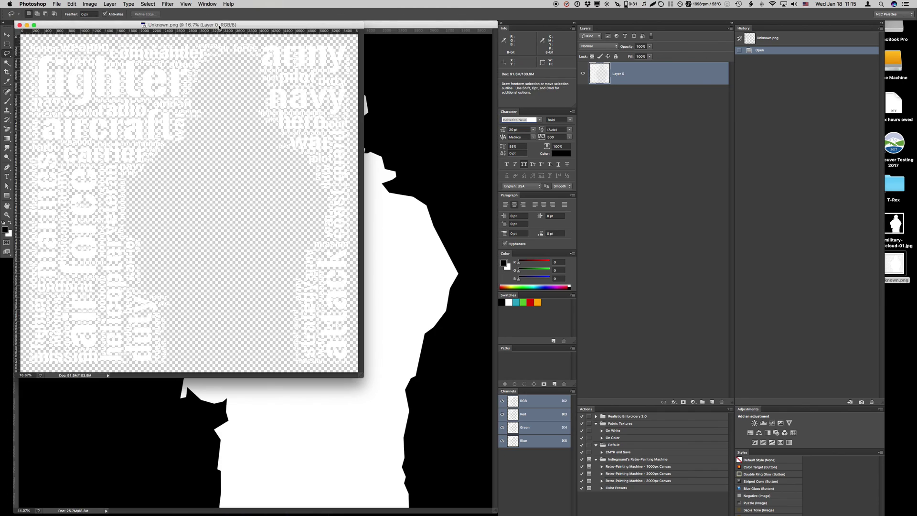
{"action": "left_click_drag", "start_coordinate": [222, 25], "coordinate": [265, 48]}
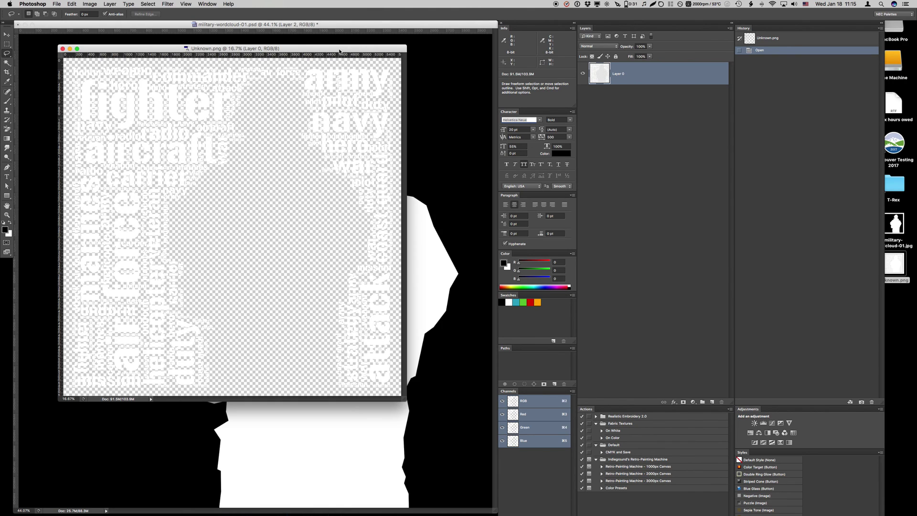
- Select the entire Unknown.png canvas, copy the word cloud, and close the file
{"action": "key", "text": "super+a"}
{"action": "left_click", "coordinate": [147, 4]}
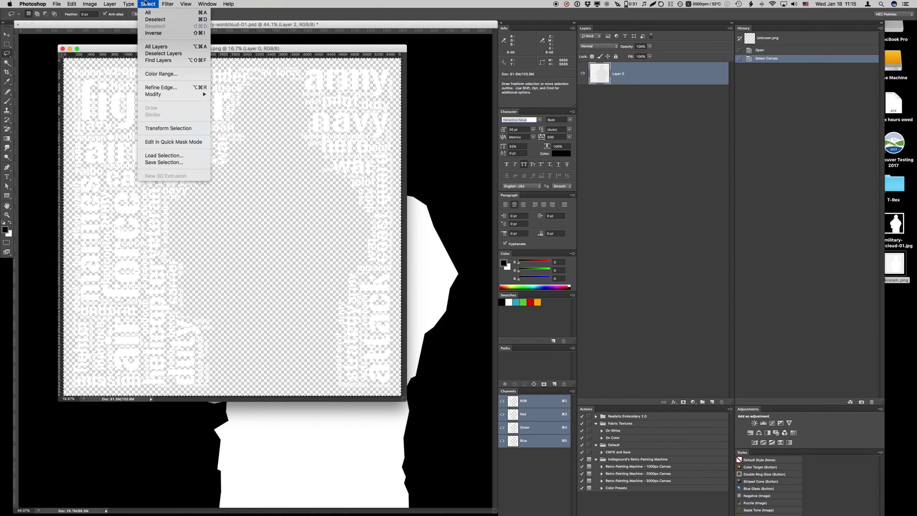
{"action": "left_click", "coordinate": [148, 13]}
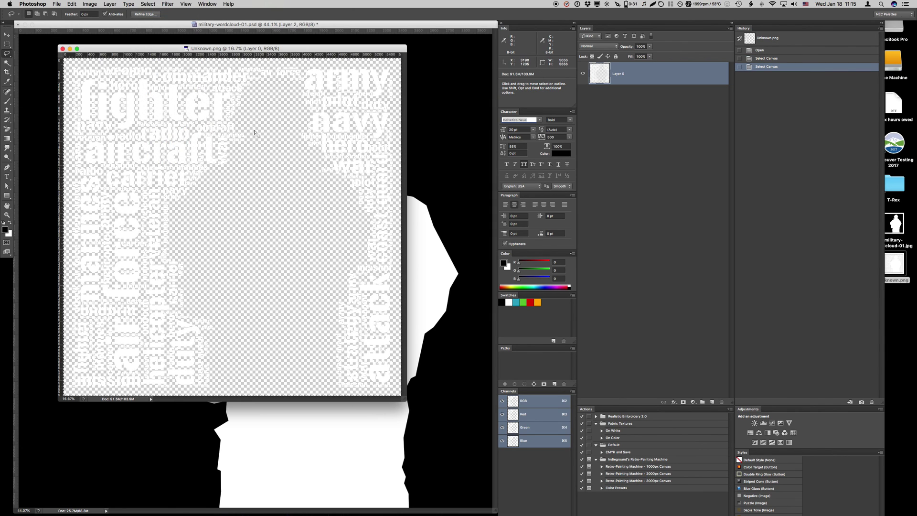
{"action": "key", "text": "super"}
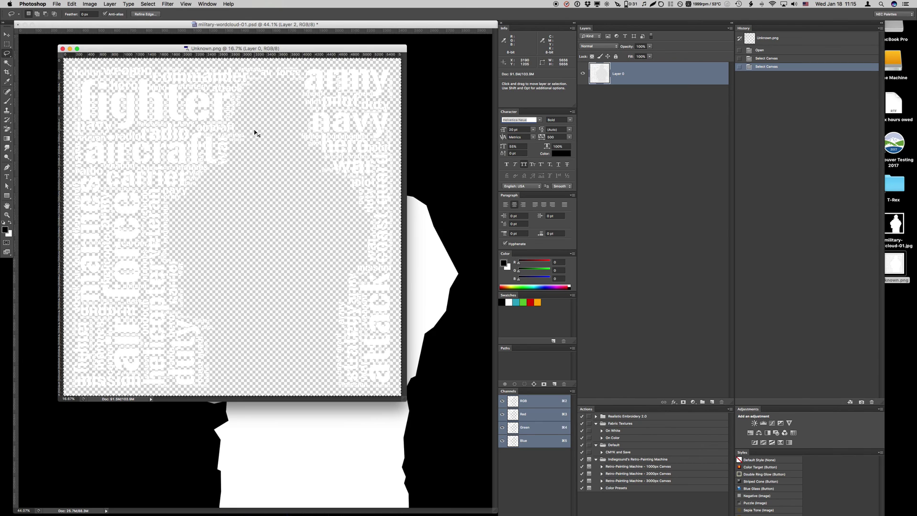
{"action": "key", "text": "super+w"}
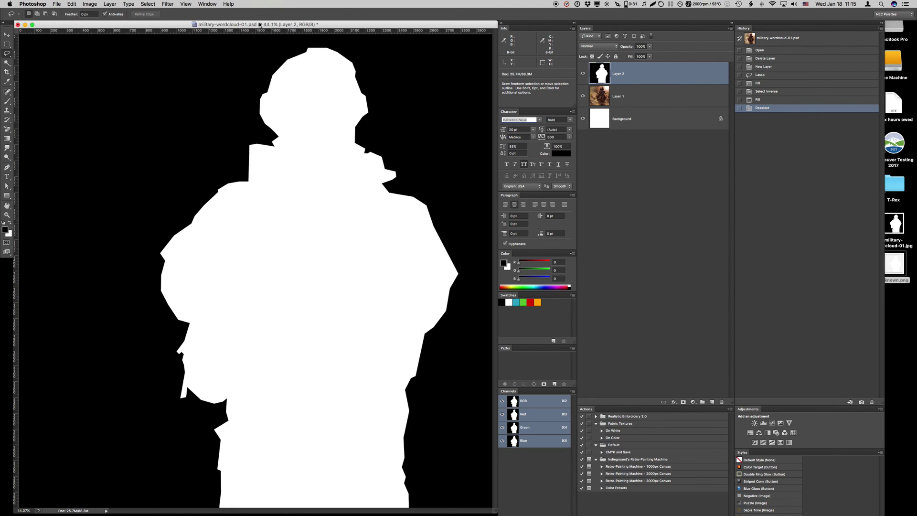
- Hide the silhouette on Layer 2 and paste the word cloud directly above the soldier photo on Layer 1
{"action": "left_click", "coordinate": [583, 73]}
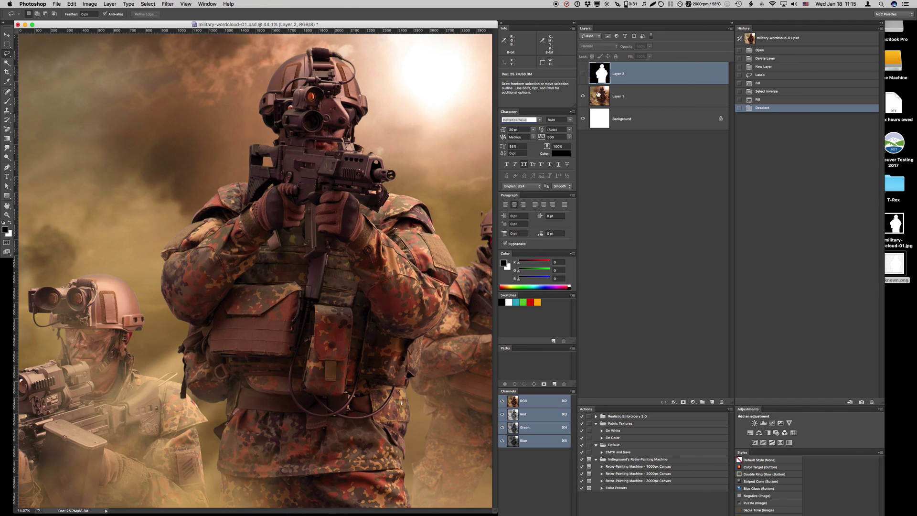
{"action": "left_click", "coordinate": [622, 99]}
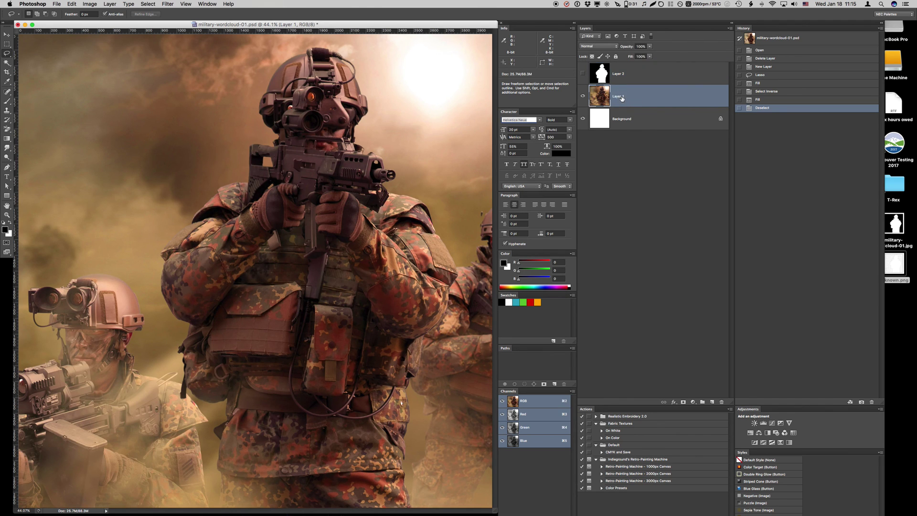
{"action": "key", "text": "super+v"}
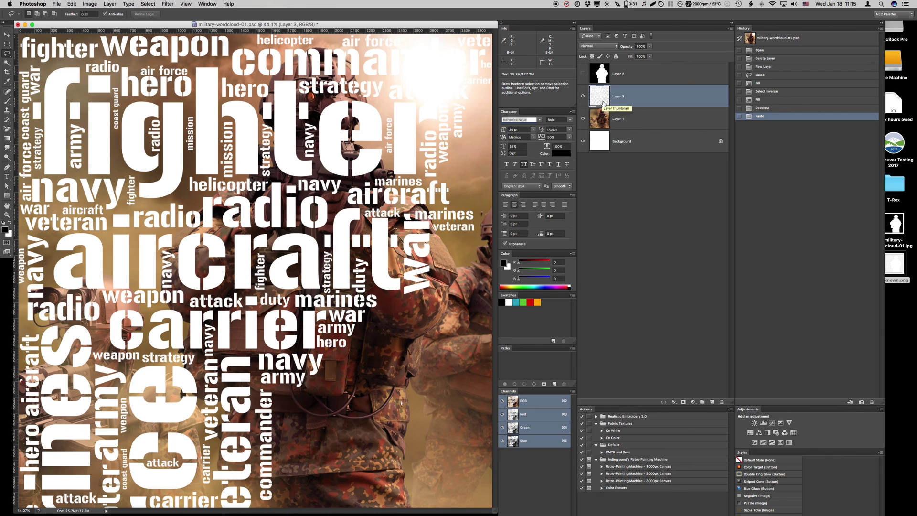
- Free Transform the pasted word cloud, scaling it down proportionally from its upper-left corner until it spans the image and surrounds the soldier
{"action": "key", "text": "super+t"}
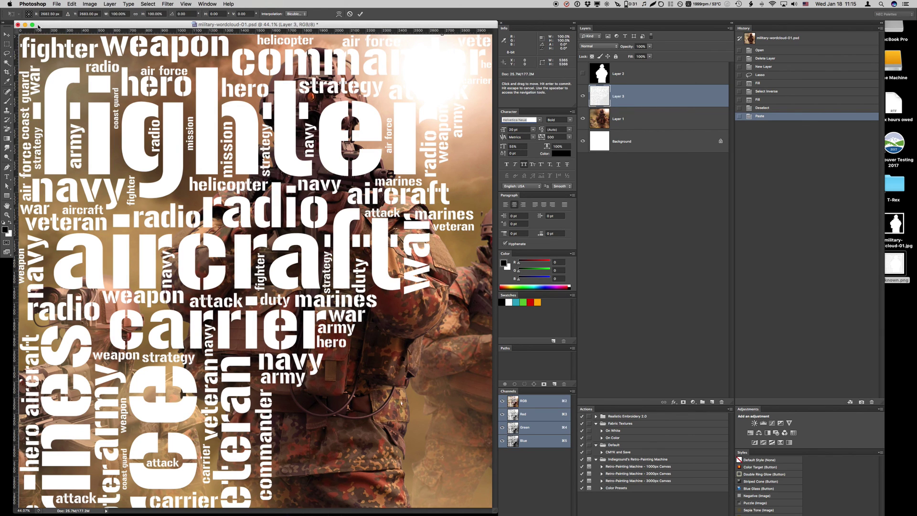
{"action": "left_click", "coordinate": [27, 13]}
{"action": "left_click", "coordinate": [125, 14]}
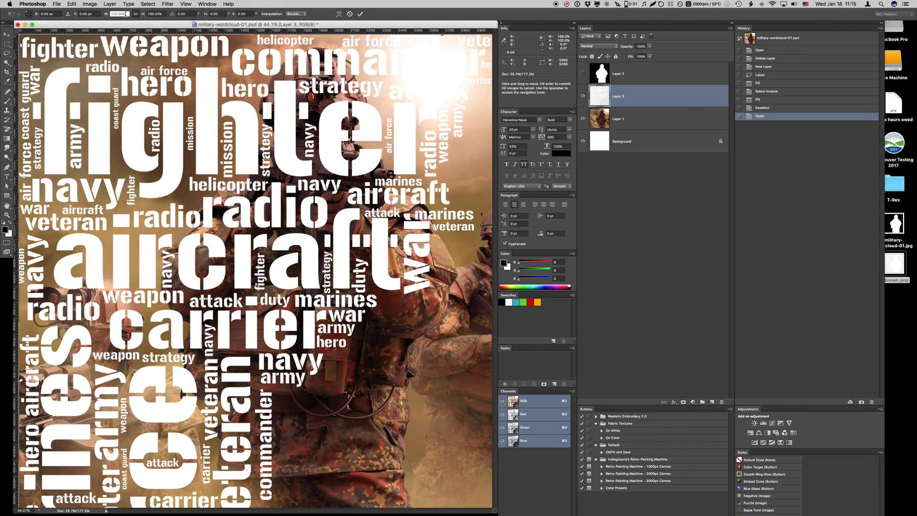
{"action": "key", "text": "shift+Down"}
{"action": "key", "text": "shift+Down"}
{"action": "key", "text": "shift+Down"}
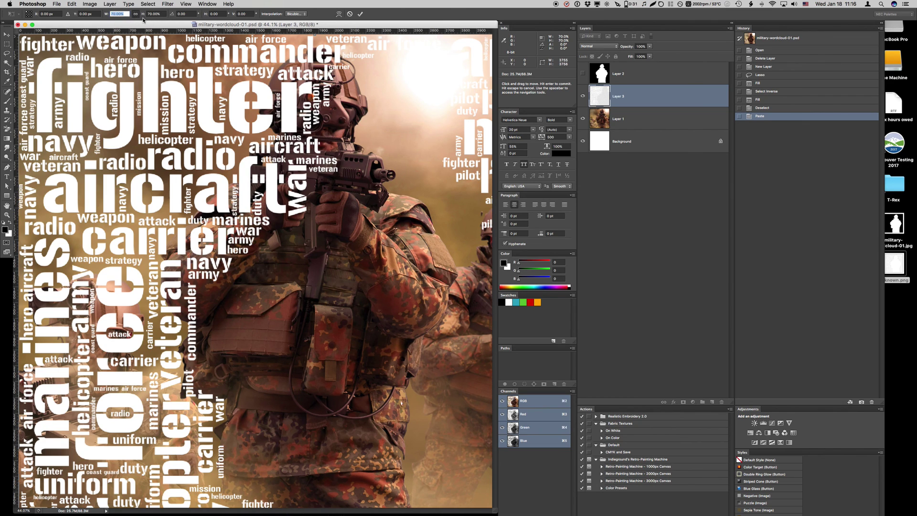
{"action": "key", "text": "shift+Down"}
{"action": "key", "text": "Down"}
{"action": "key", "text": "Down"}
{"action": "key", "text": "Down"}
{"action": "key", "text": "Down"}
{"action": "key", "text": "Down"}
{"action": "key", "text": "Down"}
{"action": "key", "text": "Down"}
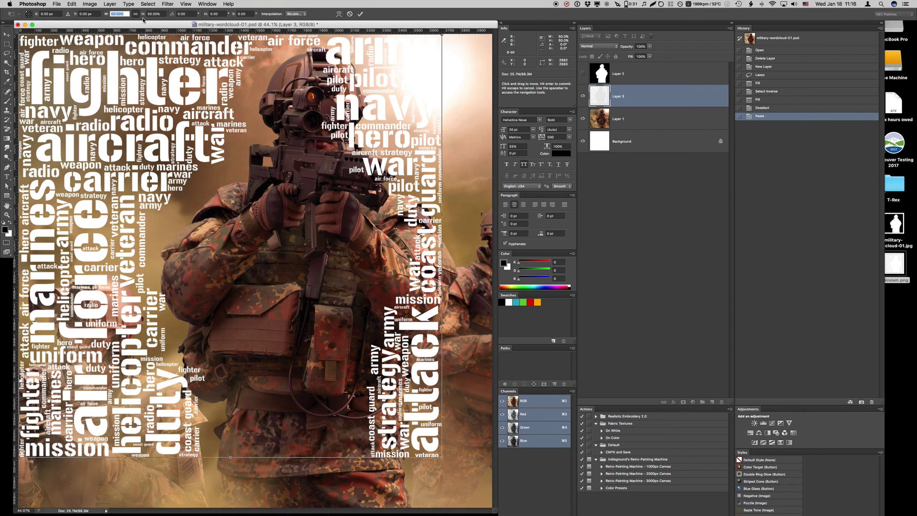
{"action": "key", "text": "Up"}
{"action": "key", "text": "Up"}
{"action": "key", "text": "Up"}
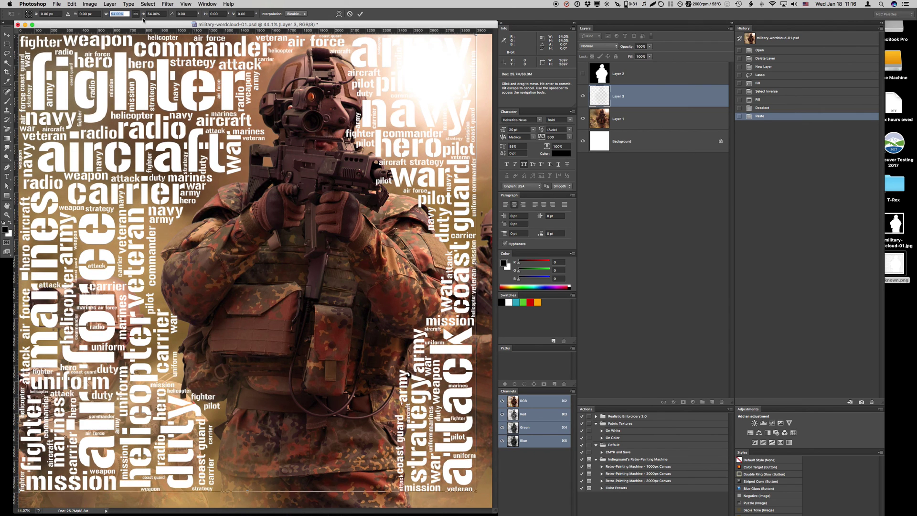
{"action": "key", "text": "Return"}
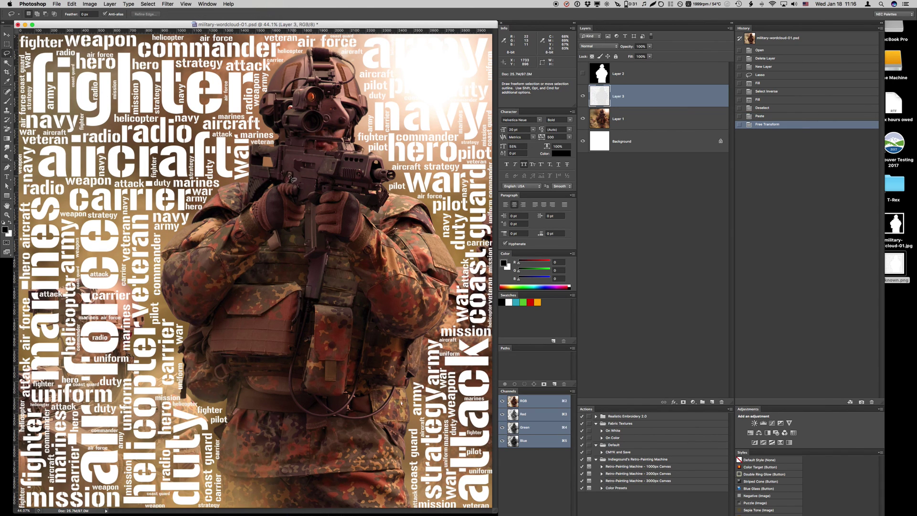
- Rename the word cloud layer "wordcloud text" and the soldier photo layer "main image"
{"action": "double_click", "coordinate": [619, 96]}
{"action": "type", "text": "wordcloud text"}
{"action": "key", "text": "Return"}
{"action": "double_click", "coordinate": [619, 119]}
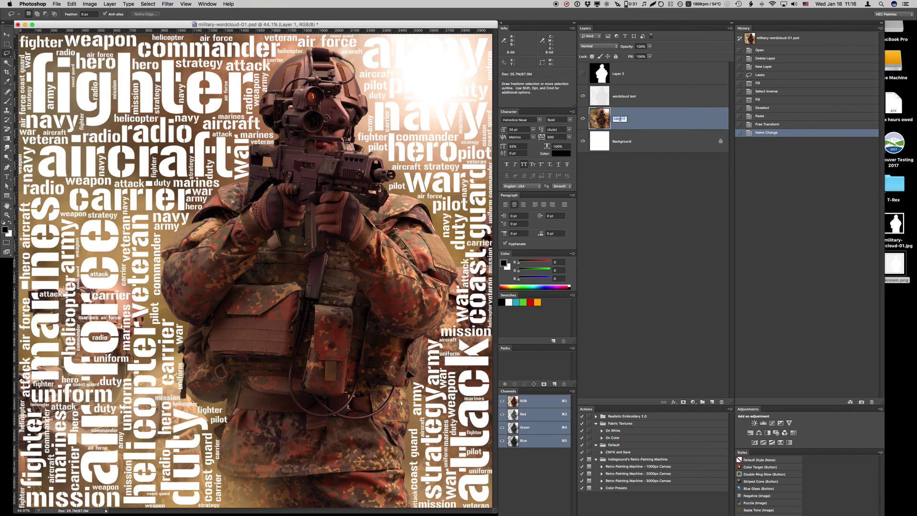
{"action": "type", "text": "main image"}
{"action": "key", "text": "Return"}
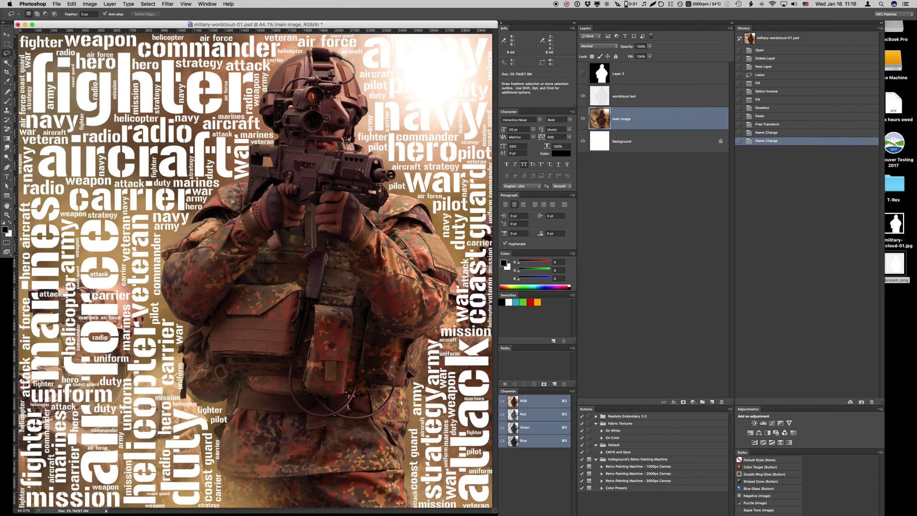
- Set the blend mode of the wordcloud text layer to Soft Light
{"action": "left_click", "coordinate": [619, 98]}
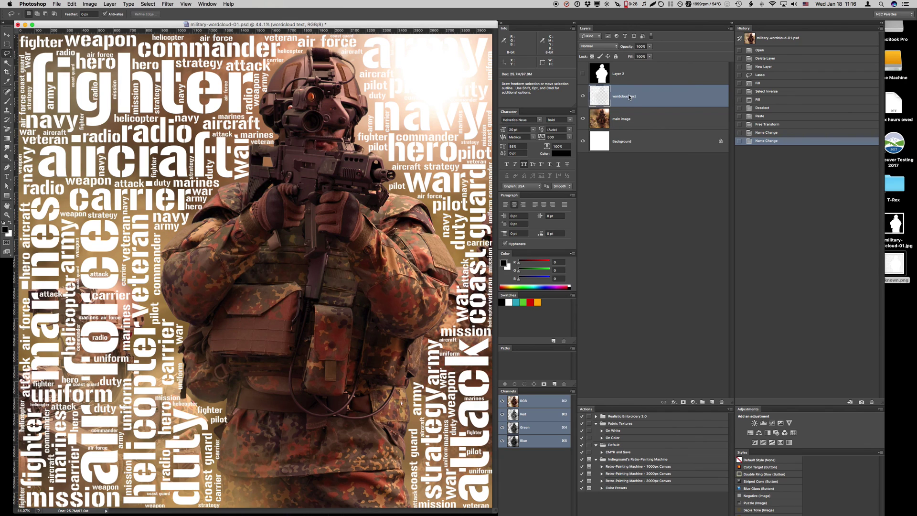
{"action": "left_click", "coordinate": [599, 45]}
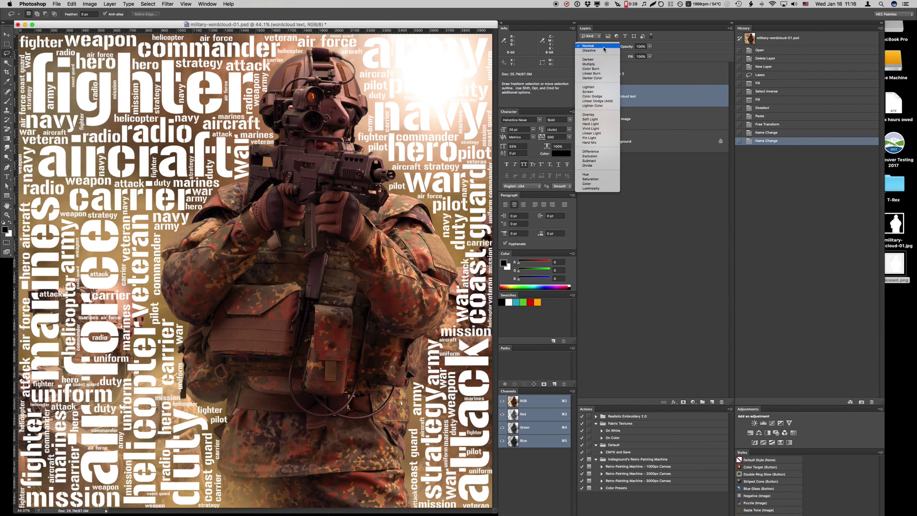
{"action": "left_click", "coordinate": [601, 119]}
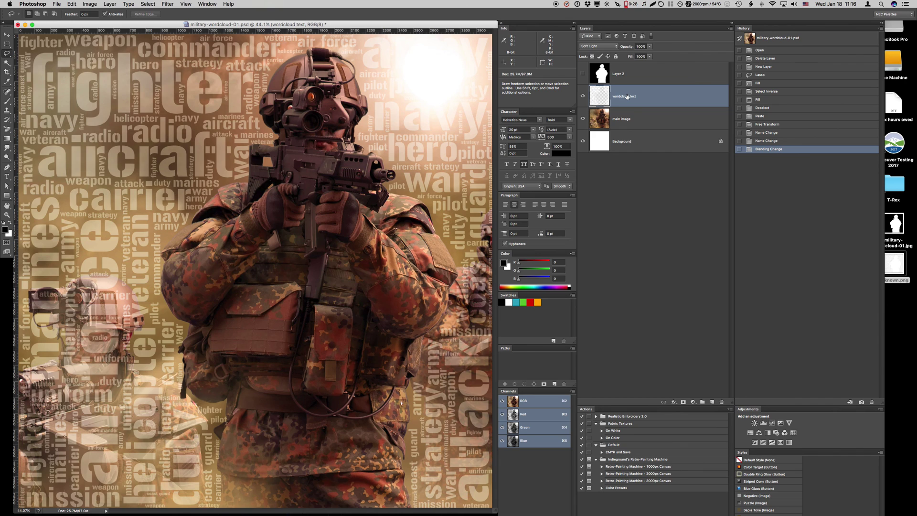
- Duplicate the wordcloud text layer, compare the image with the copy hidden and shown, and set the copy's opacity to 50%
{"action": "left_click_drag", "start_coordinate": [625, 105], "coordinate": [712, 402]}
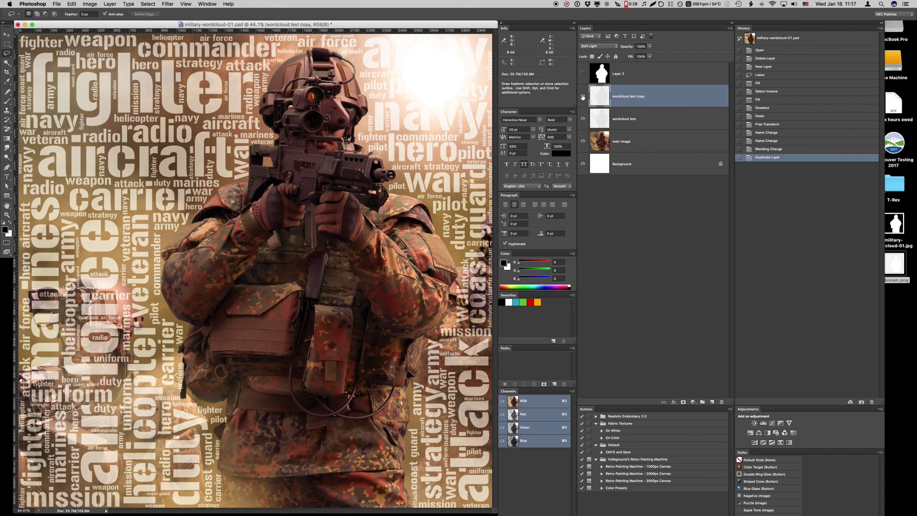
{"action": "left_click", "coordinate": [582, 97]}
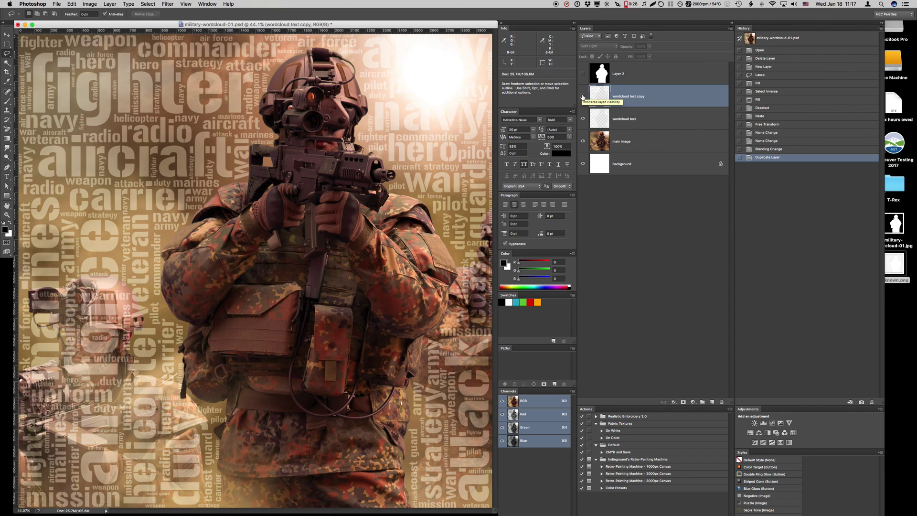
{"action": "left_click", "coordinate": [582, 97]}
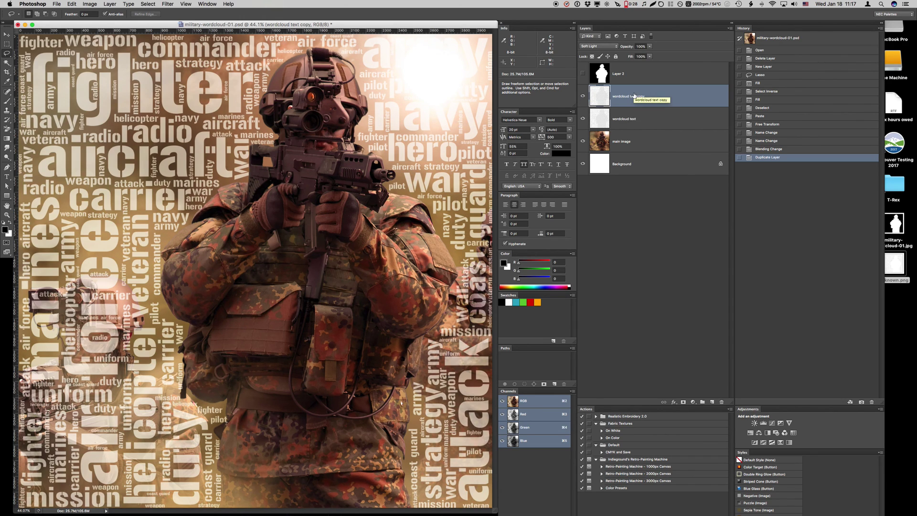
{"action": "key", "text": "5"}
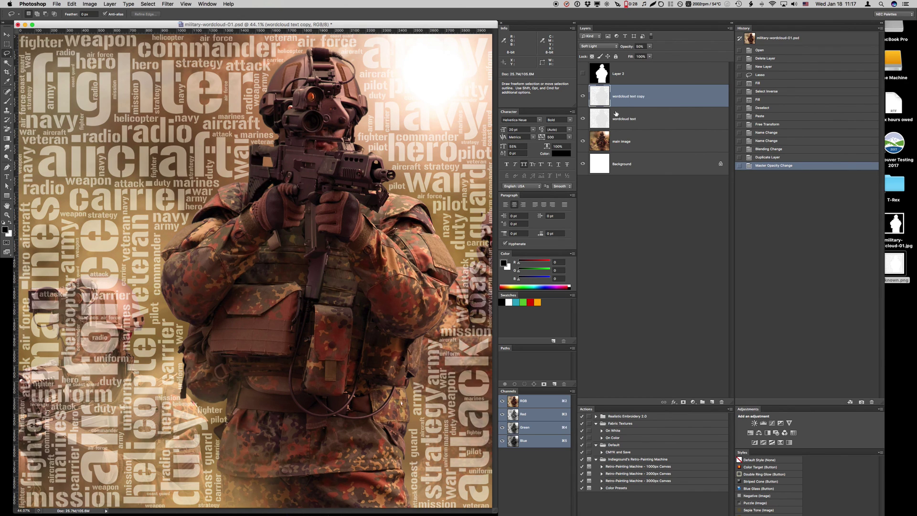